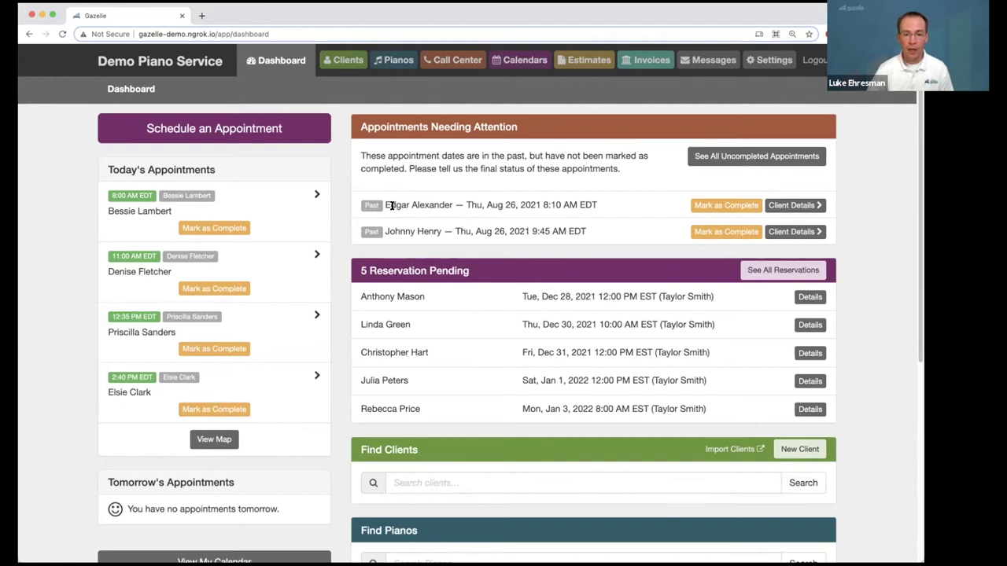
- Start completing the past Aug 26, 2021 8:10 AM appointment and choose Completed as its result
drag(385, 205, 417, 202)
click(423, 203)
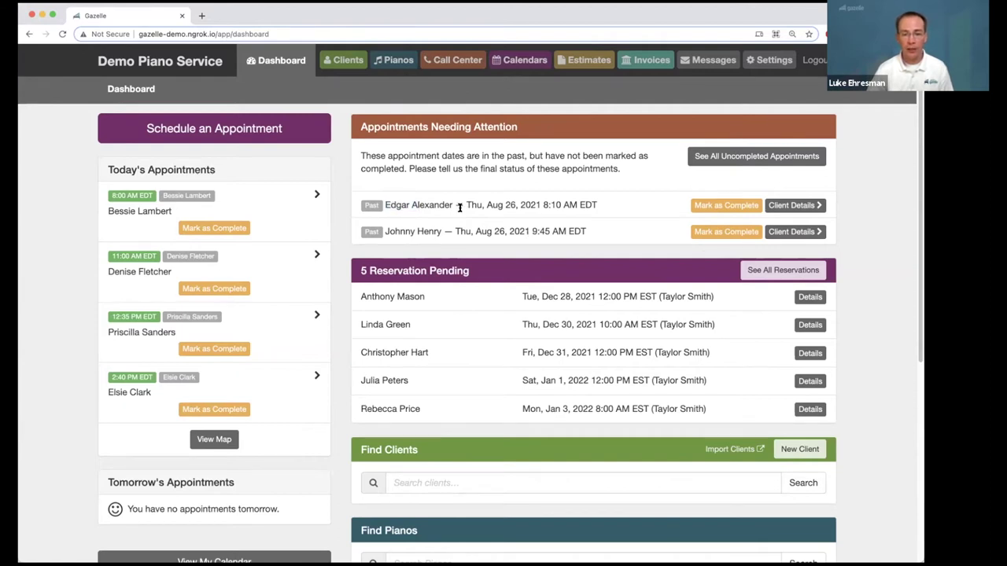
click(708, 206)
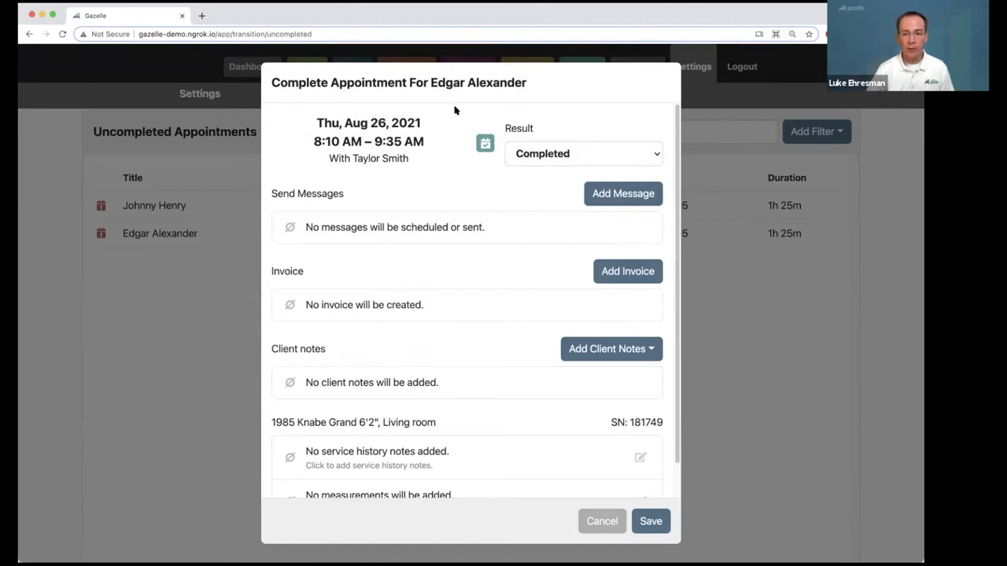
drag(455, 110, 500, 128)
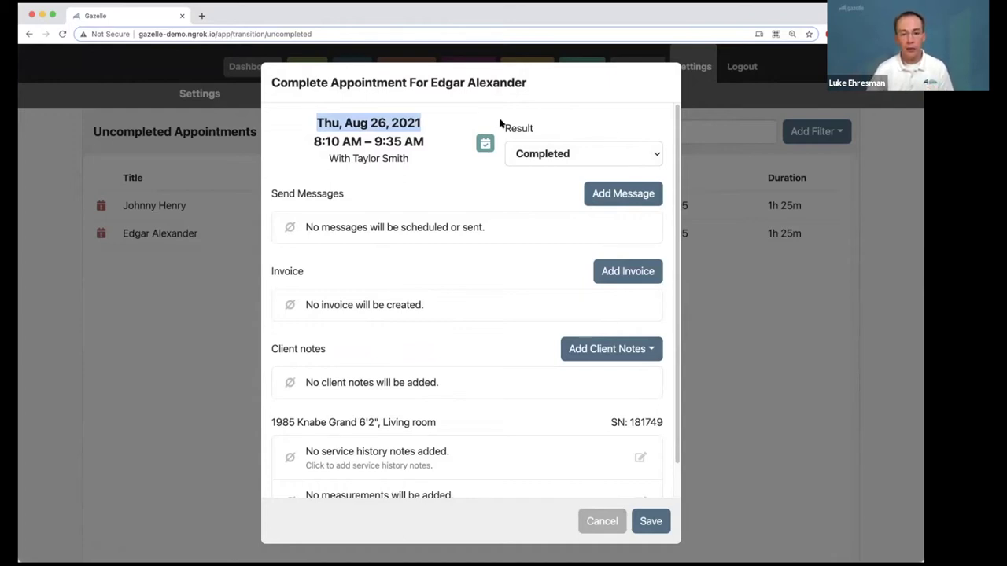
click(512, 130)
click(507, 122)
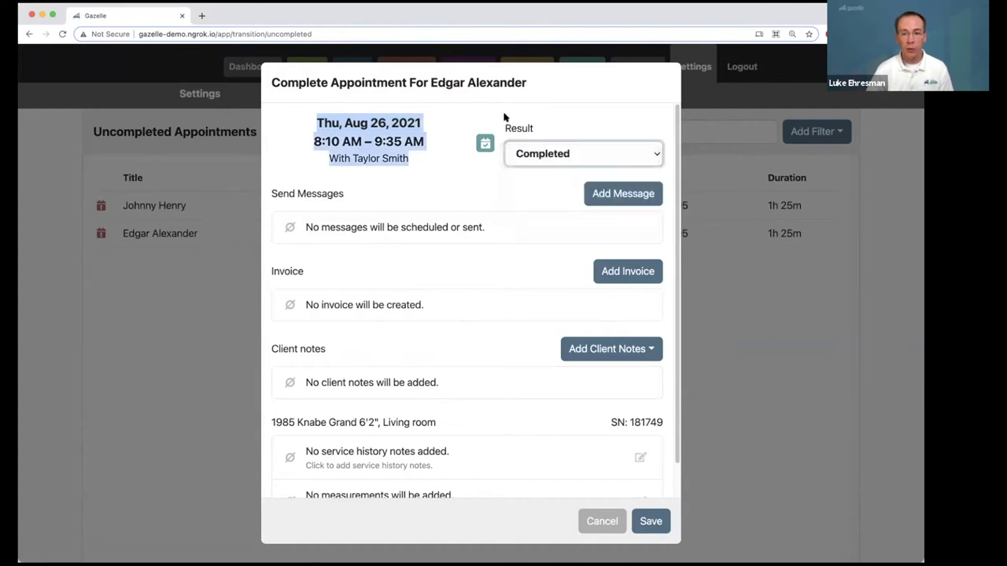
click(589, 156)
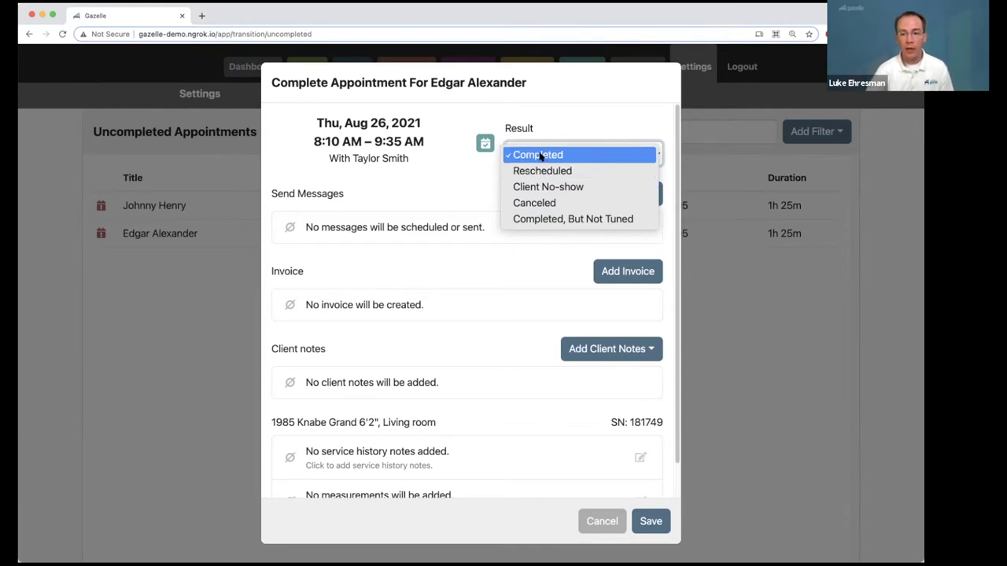
click(540, 157)
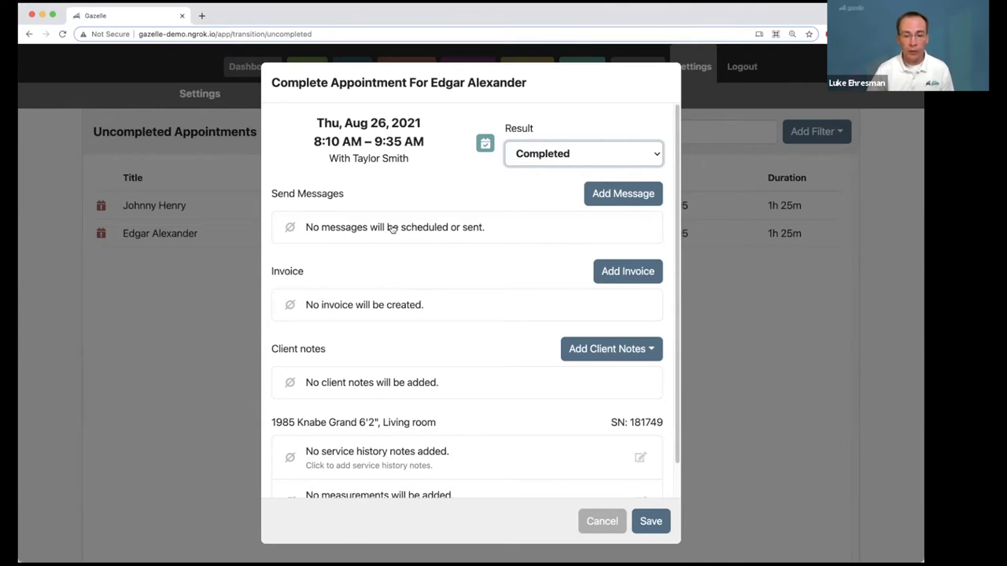
- Add the Request Online Review email and compose a new email with subject "Check your Dampp Chaser" and message "asdfasdf"
click(611, 194)
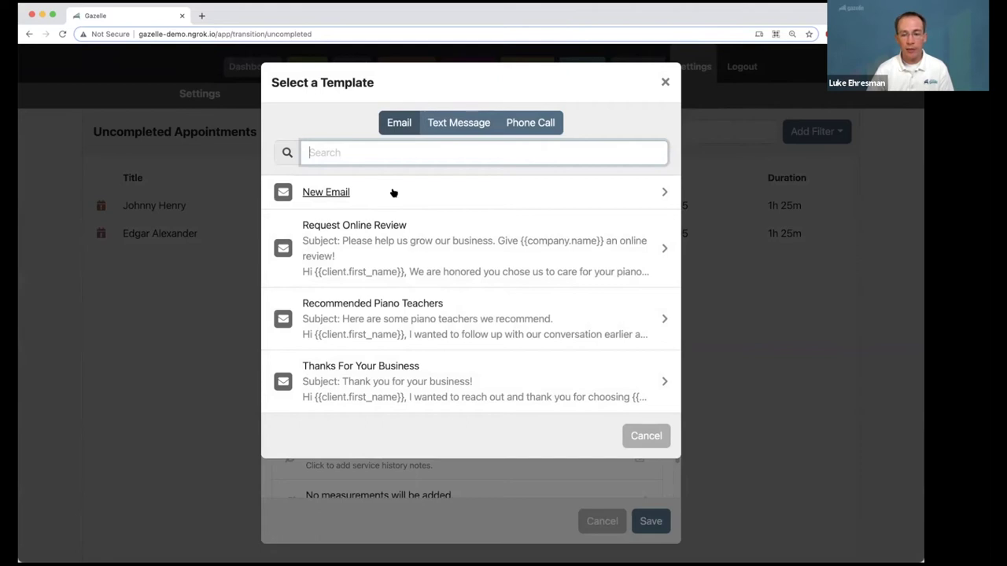
click(365, 249)
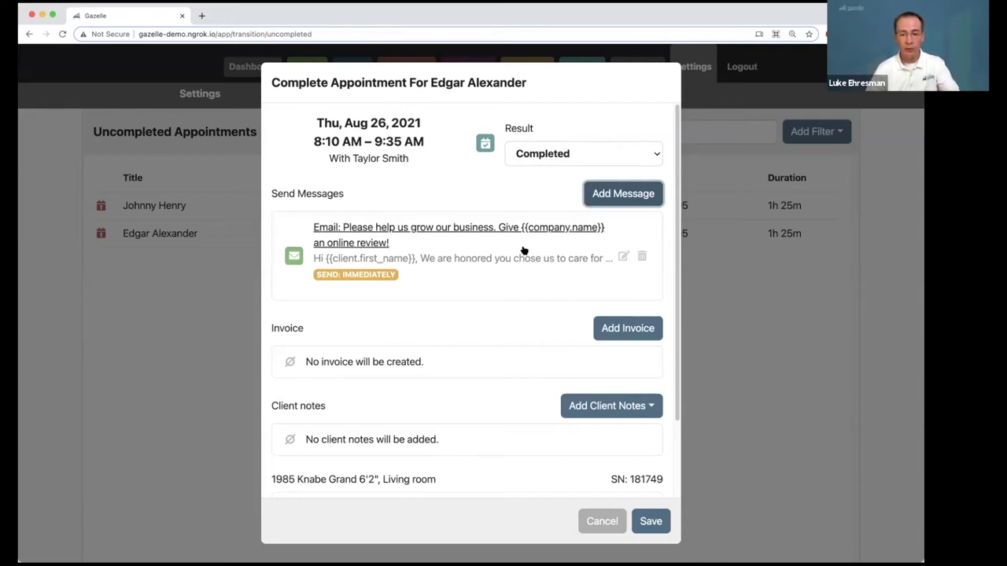
click(609, 195)
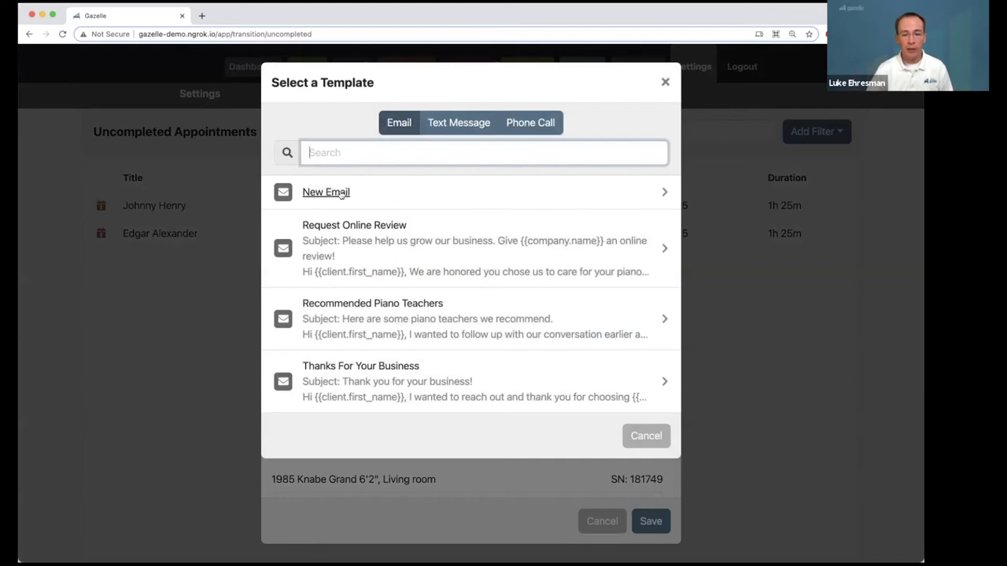
click(333, 193)
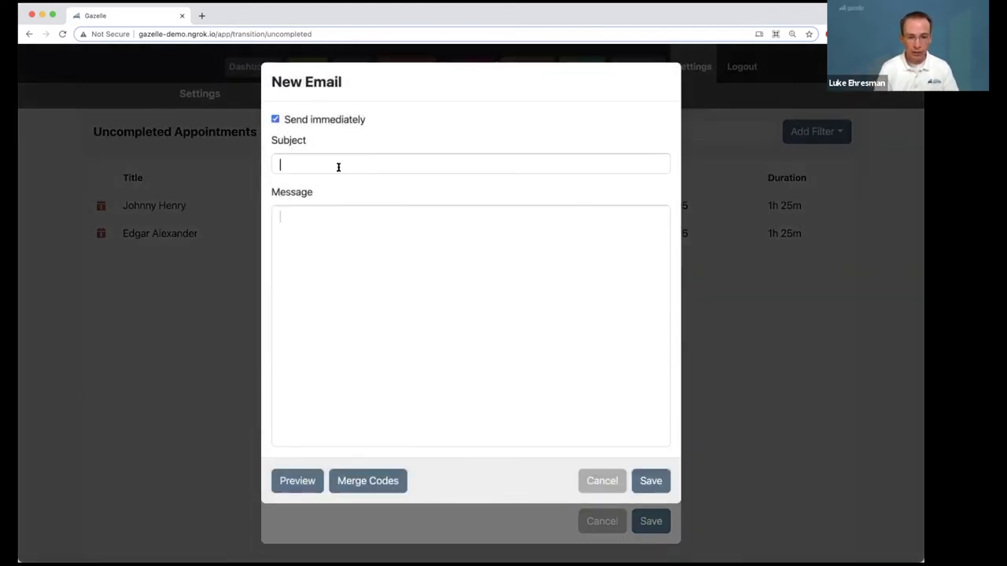
text(Check y)
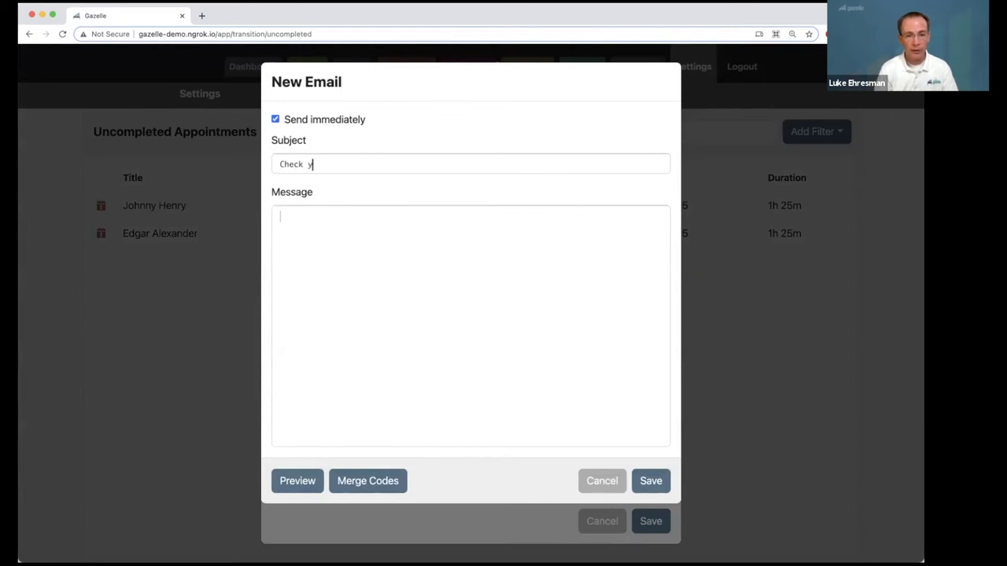
text(our Dampp Choser)
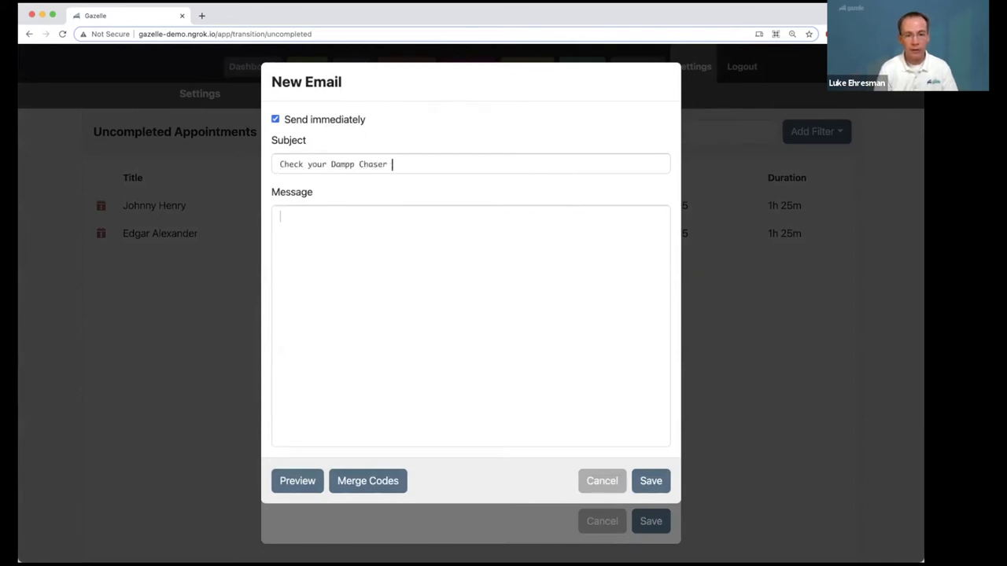
click(376, 276)
text(asdfasdf)
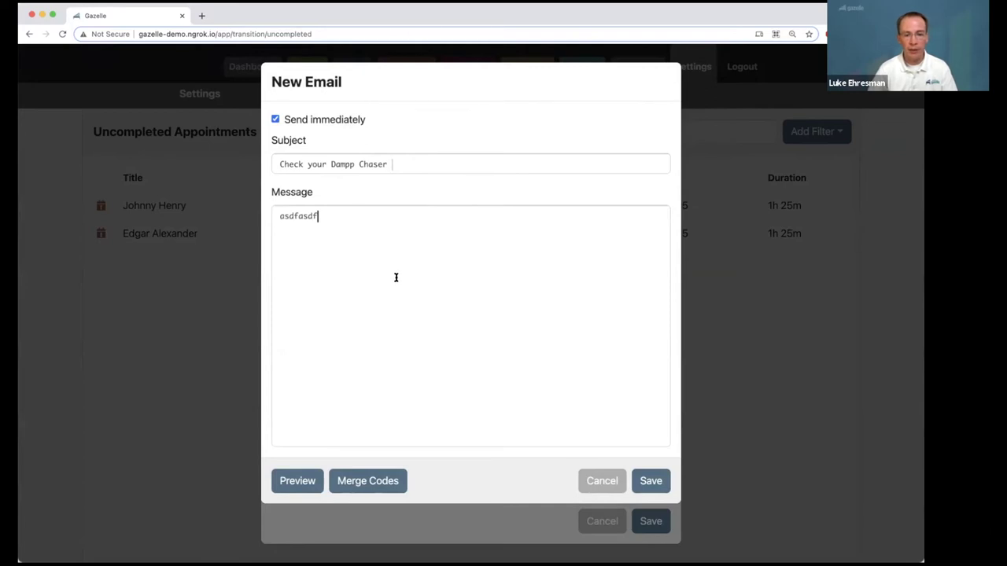
- Schedule the new email for Aug 28, 2021 at 5:00 PM instead of sending immediately, and save it
click(309, 120)
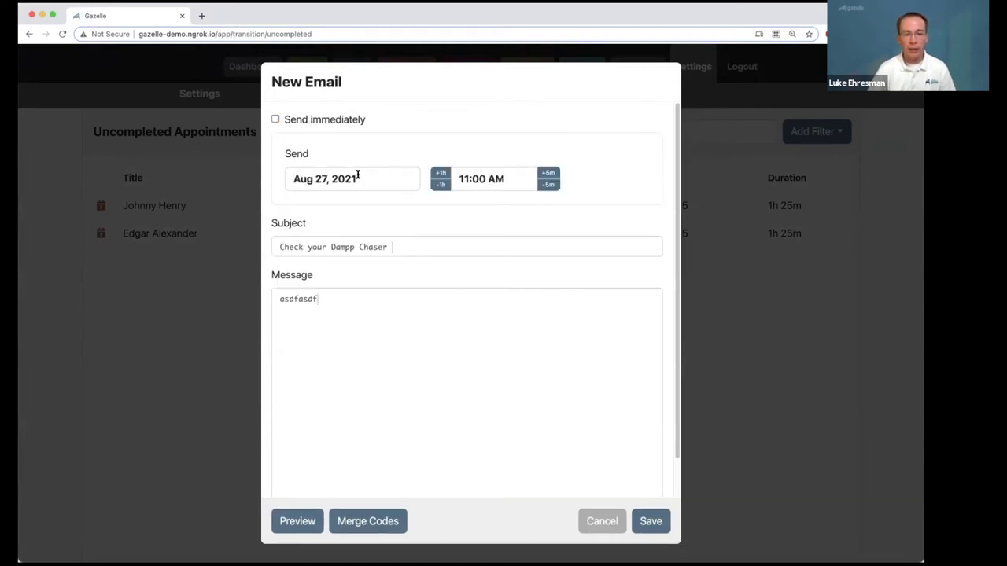
click(358, 176)
click(446, 343)
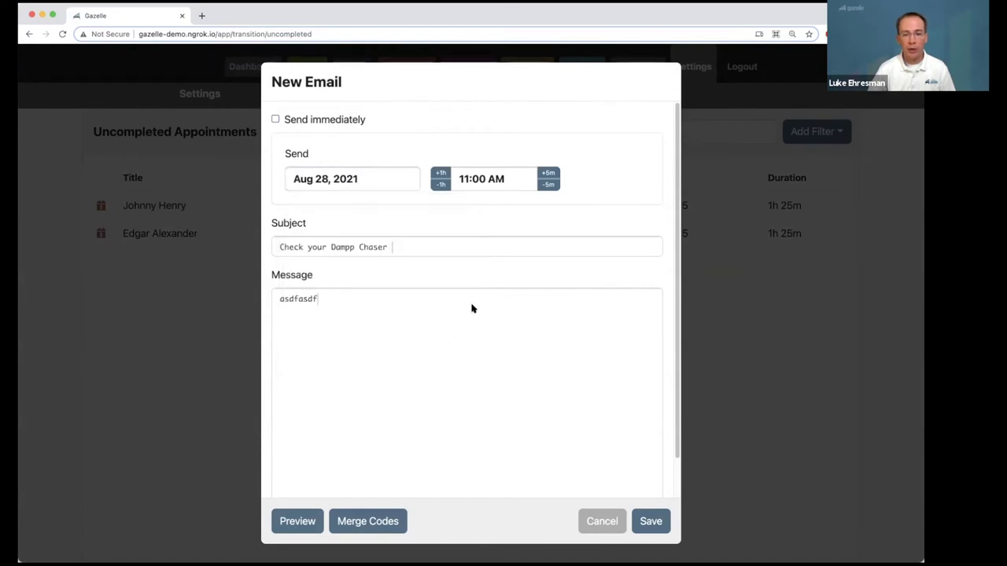
click(441, 179)
click(441, 179)
click(442, 179)
click(441, 179)
click(441, 179)
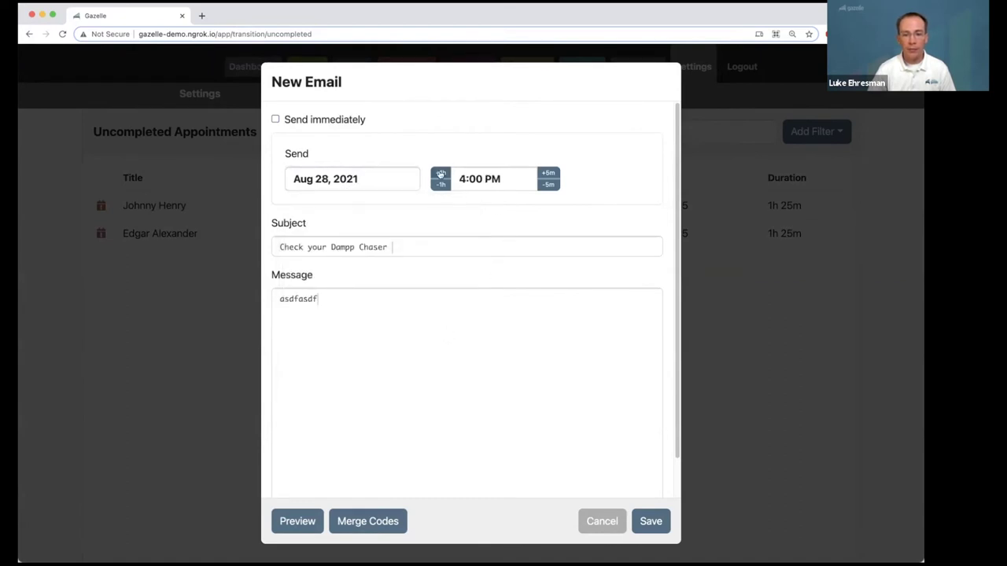
click(442, 180)
click(657, 521)
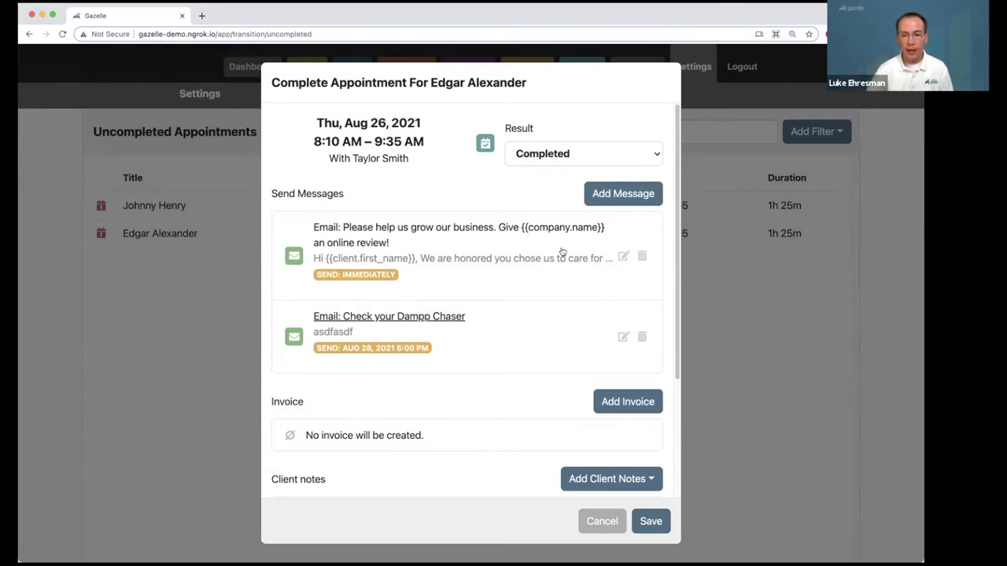
click(602, 195)
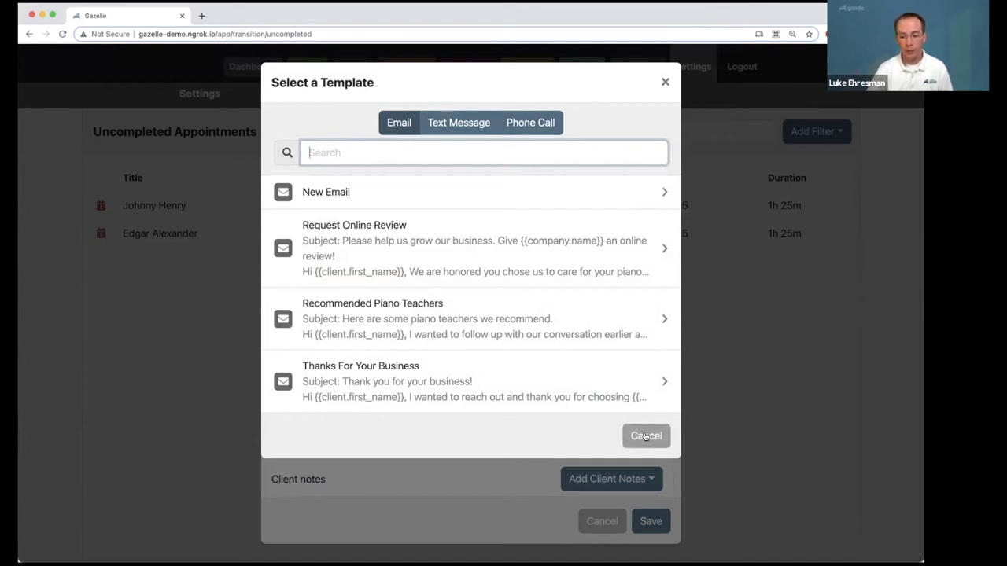
click(645, 437)
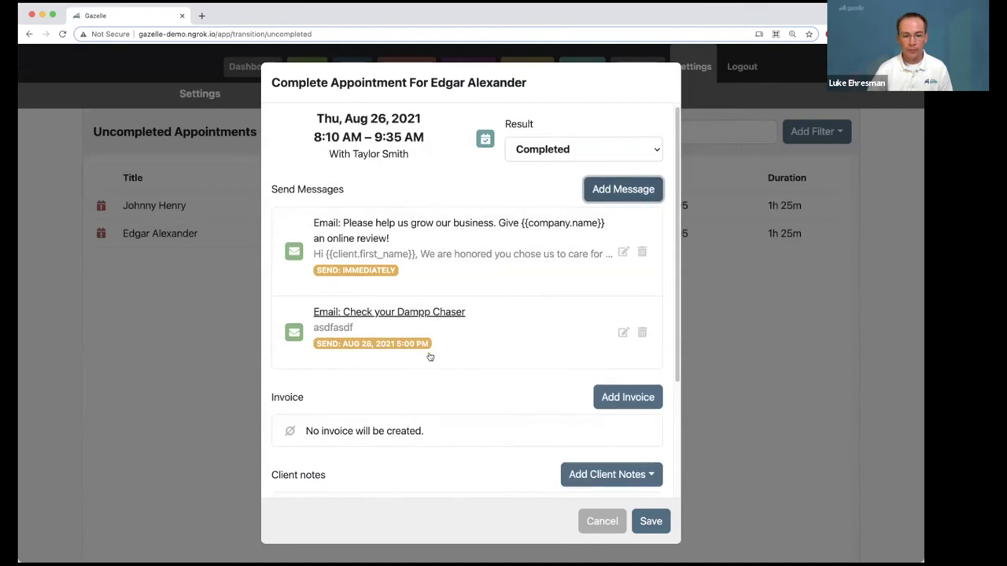
- Create an invoice for the appointment with a Tune Piano item for the 1985 Knabe Grand, quantity 1 at $187.50
scroll(429, 354, down, 5)
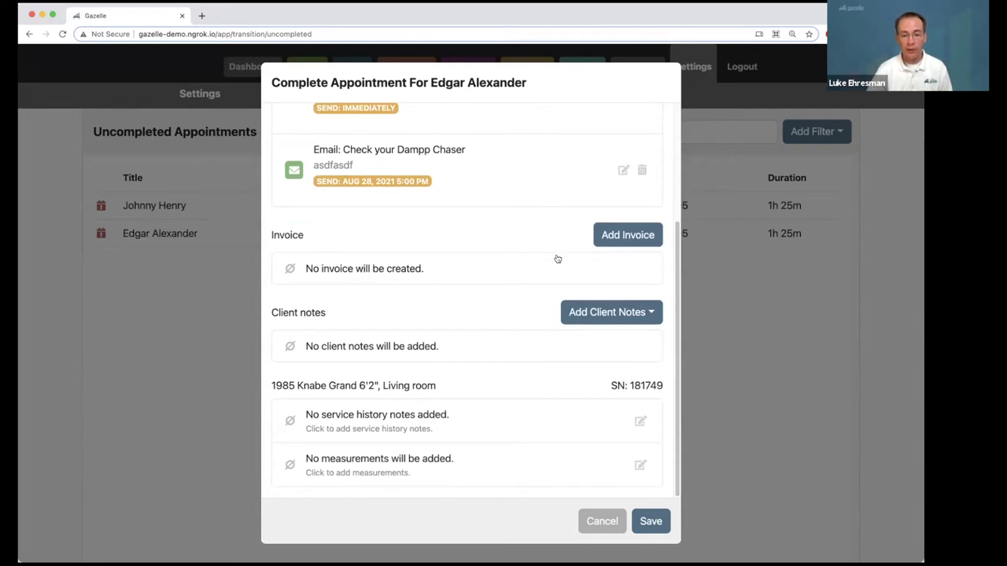
click(625, 238)
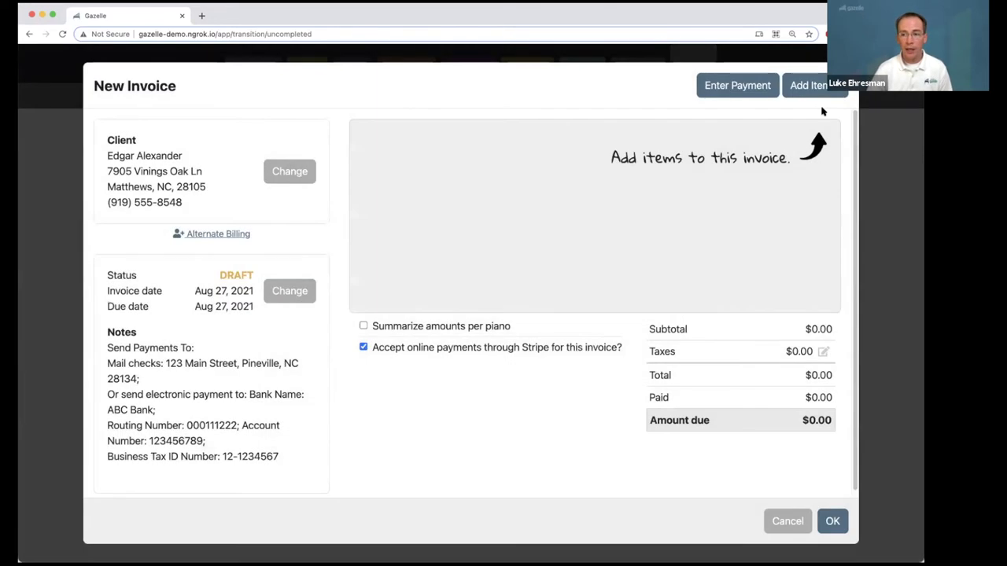
click(814, 87)
click(735, 116)
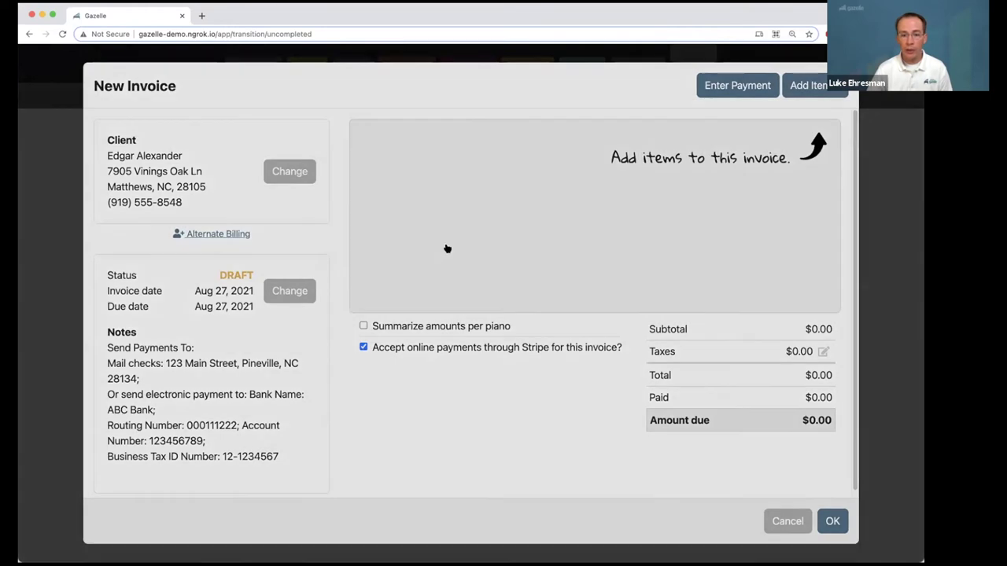
click(420, 243)
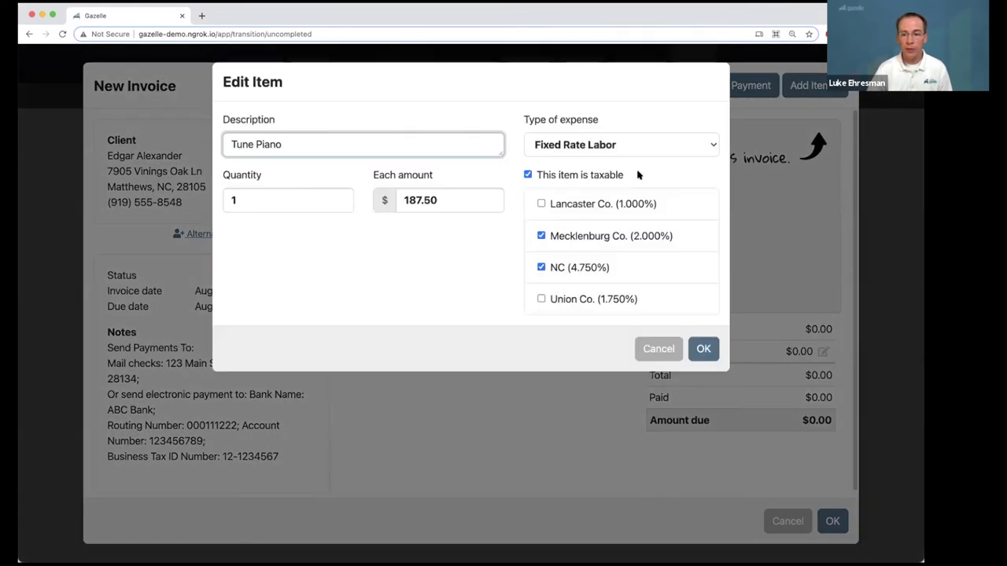
click(703, 349)
- Add a Replace a Broken String item at $75.00 for the 1985 Knabe Grand and accept the invoice
click(814, 85)
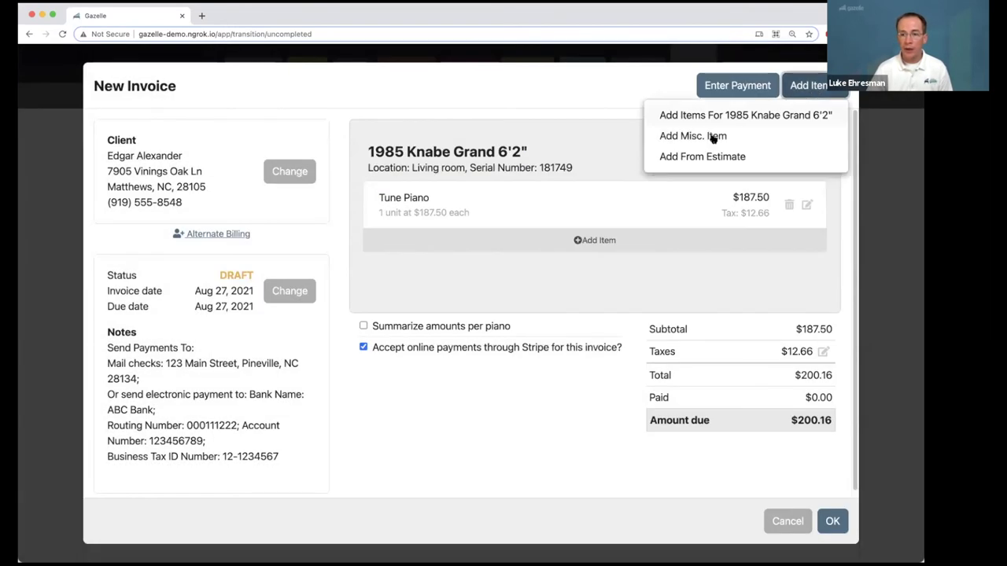
click(693, 117)
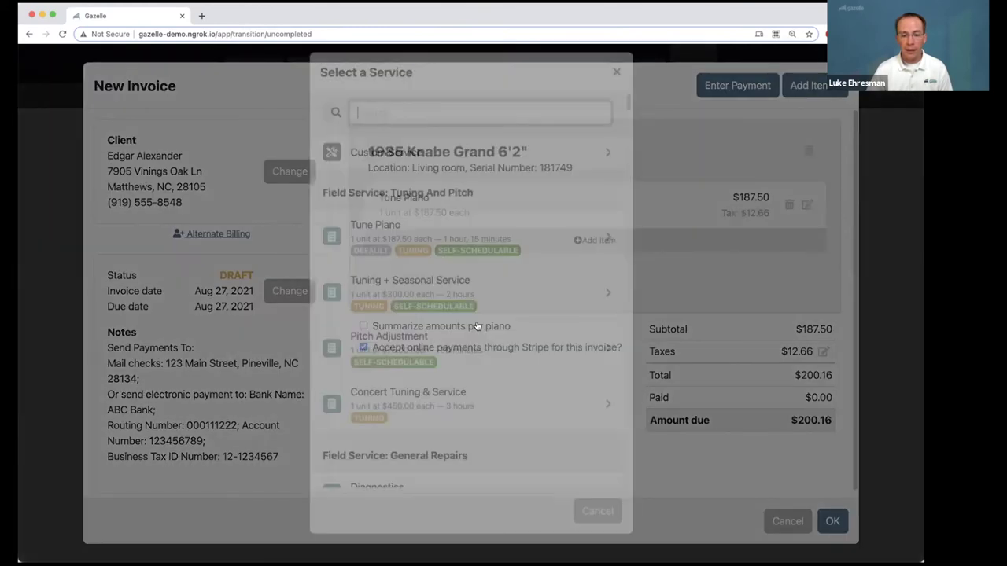
scroll(474, 327, down, 5)
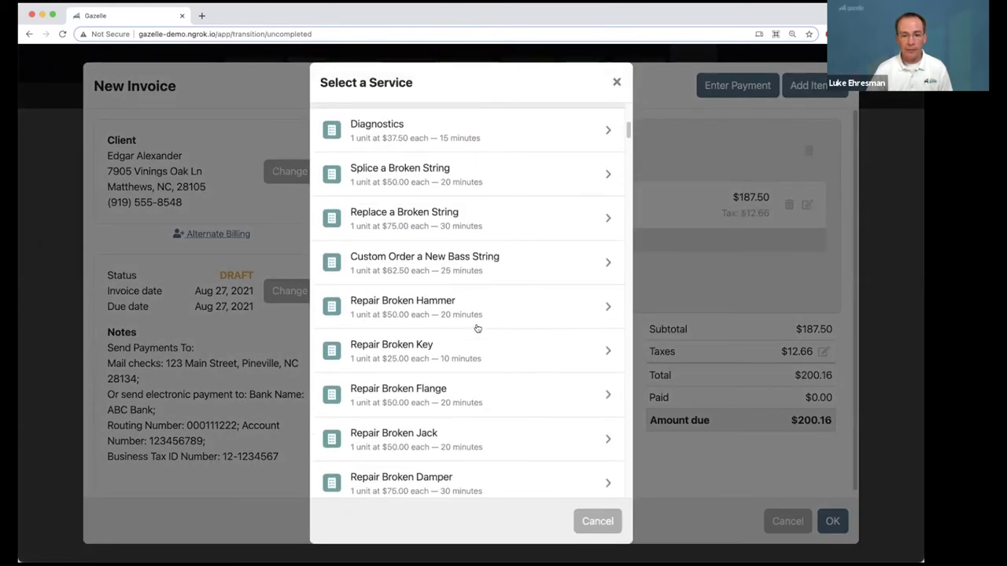
click(422, 215)
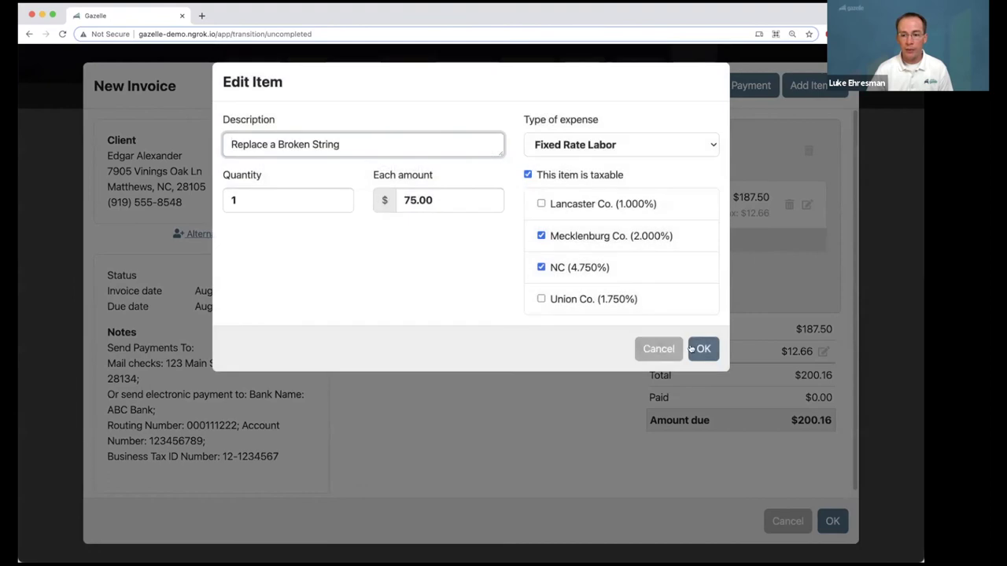
click(702, 348)
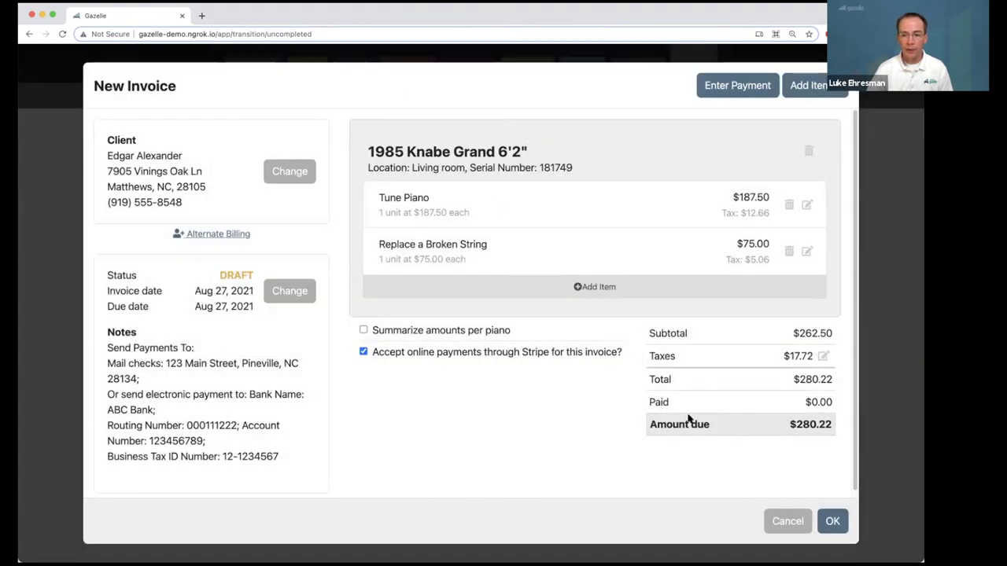
click(831, 521)
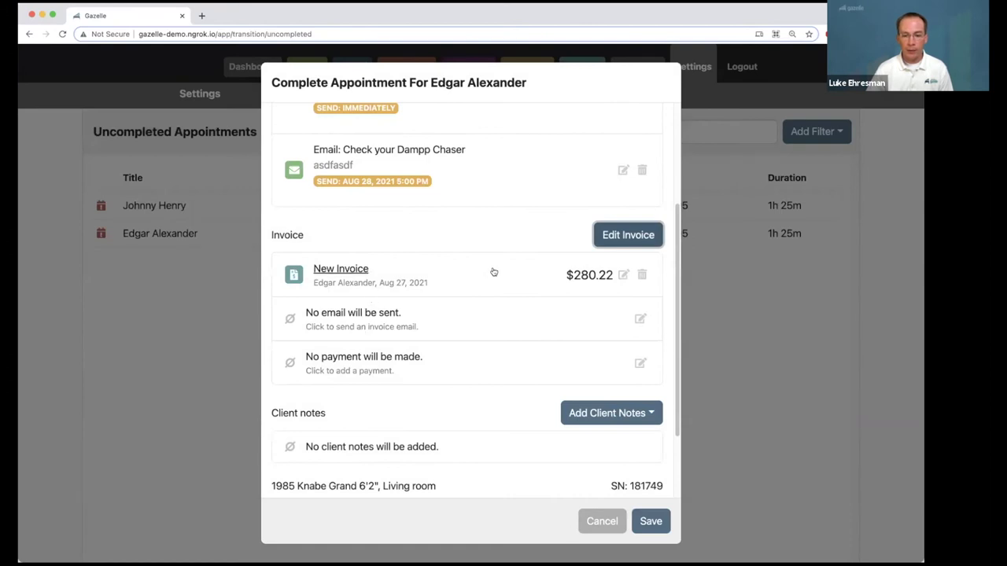
- Set up the invoice email to the client's billing contact with the invoice PDF attached
click(362, 315)
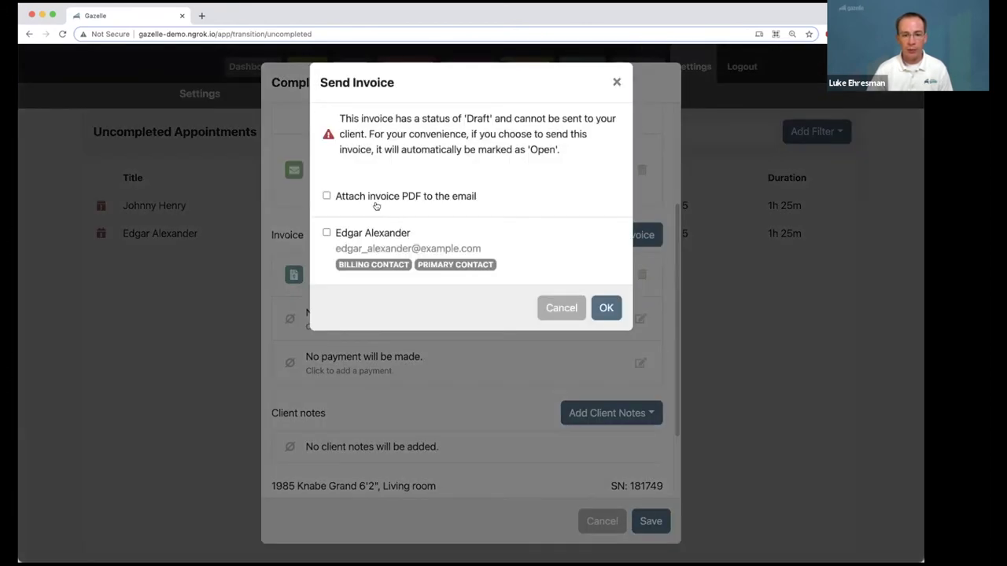
click(366, 238)
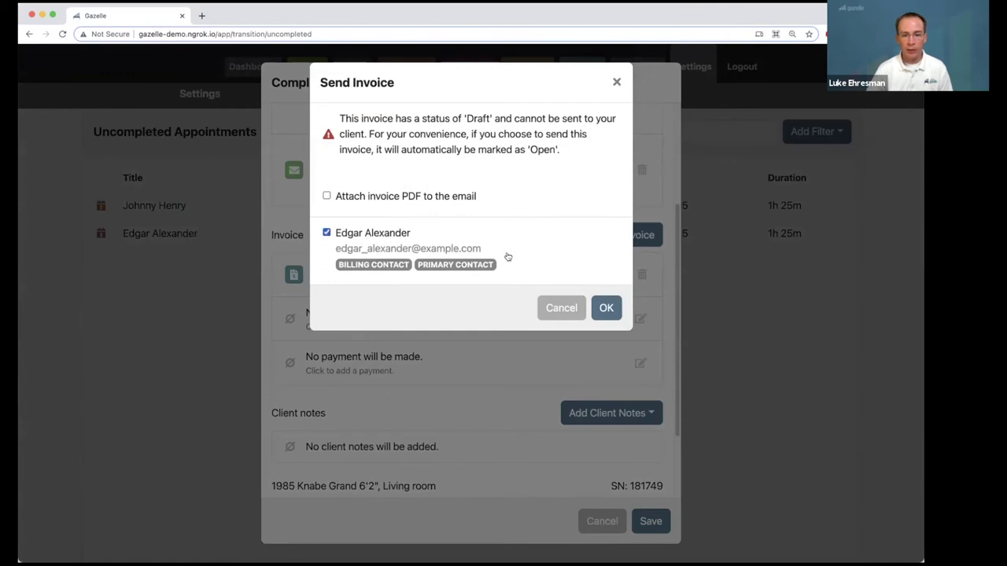
click(429, 200)
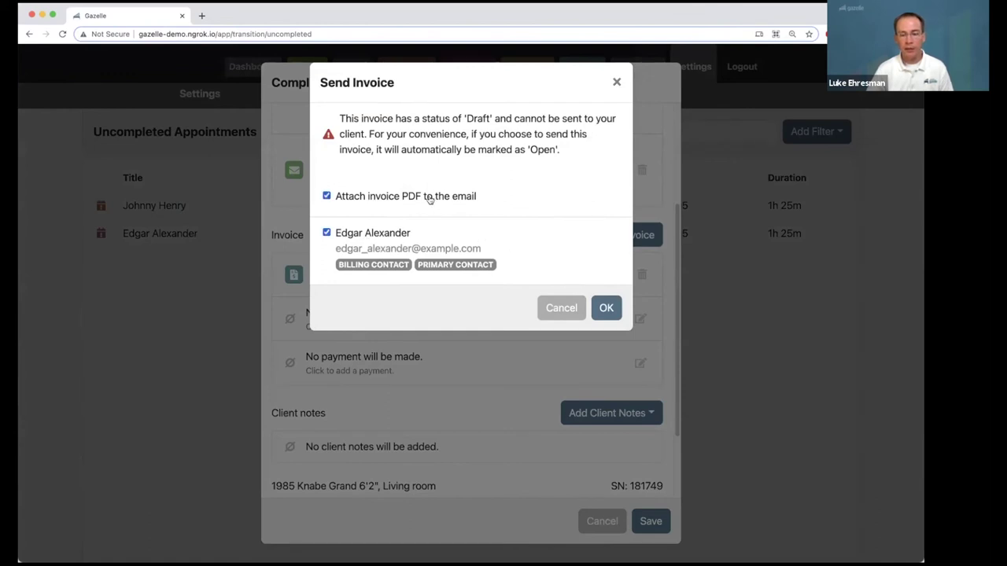
click(605, 309)
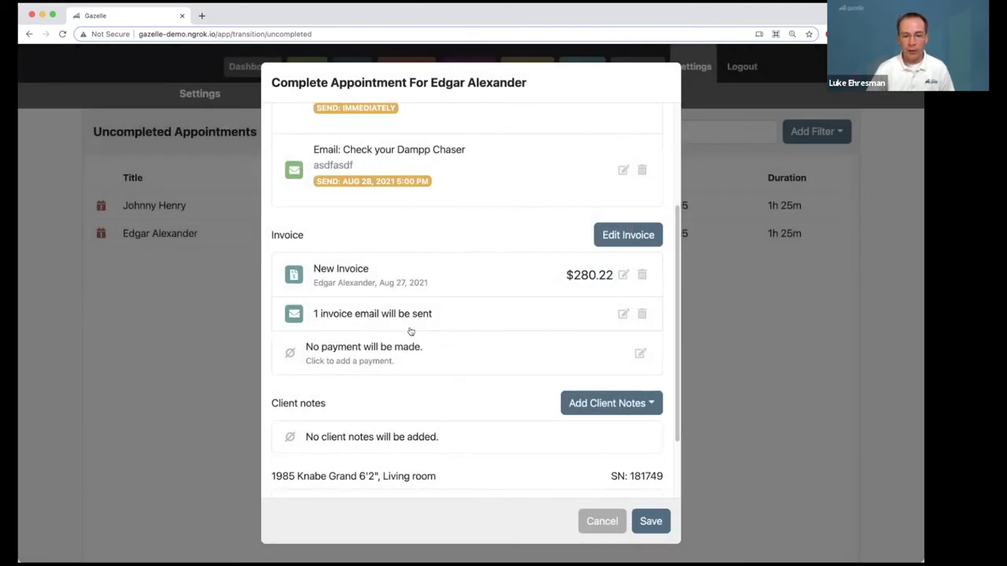
scroll(456, 382, up, 1)
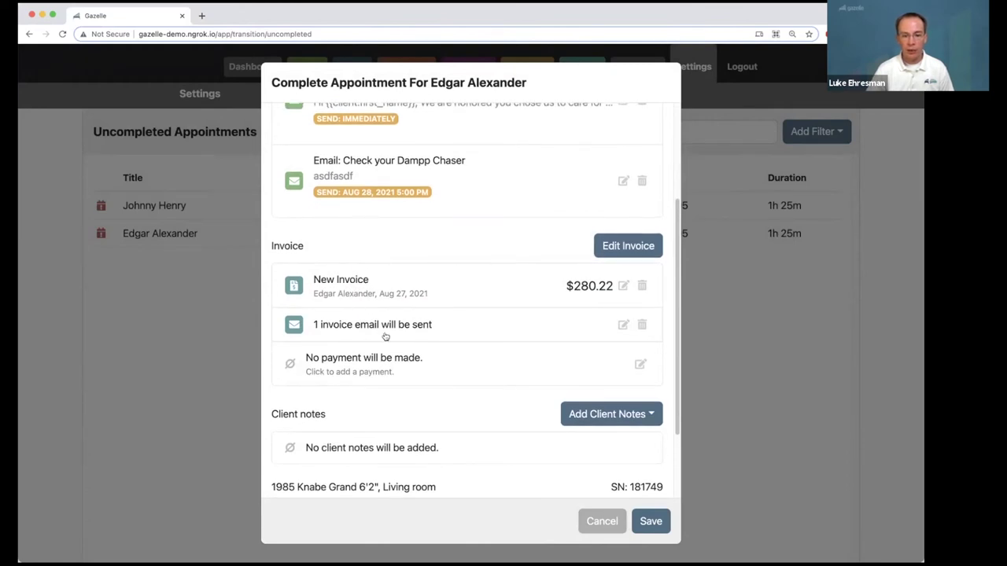
scroll(438, 348, down, 2)
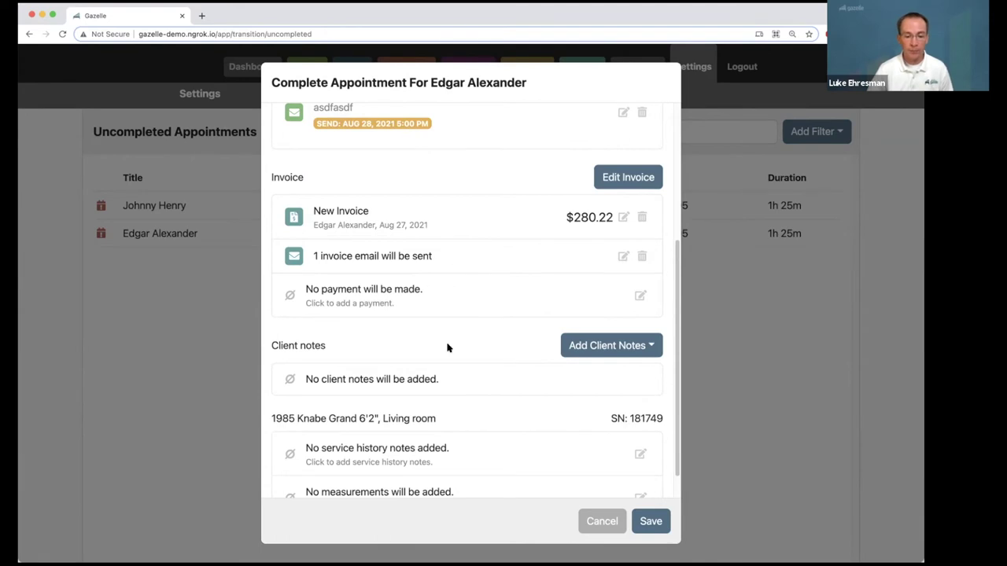
- Add a personal note reading "The dog's name is Fluffy" to the client notes for this appointment
scroll(445, 347, down, 1)
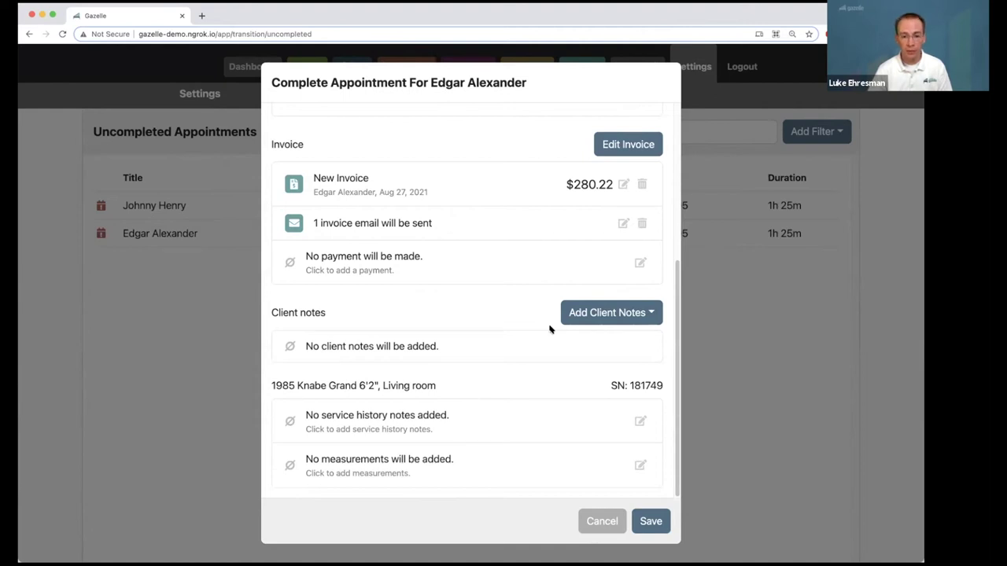
click(597, 312)
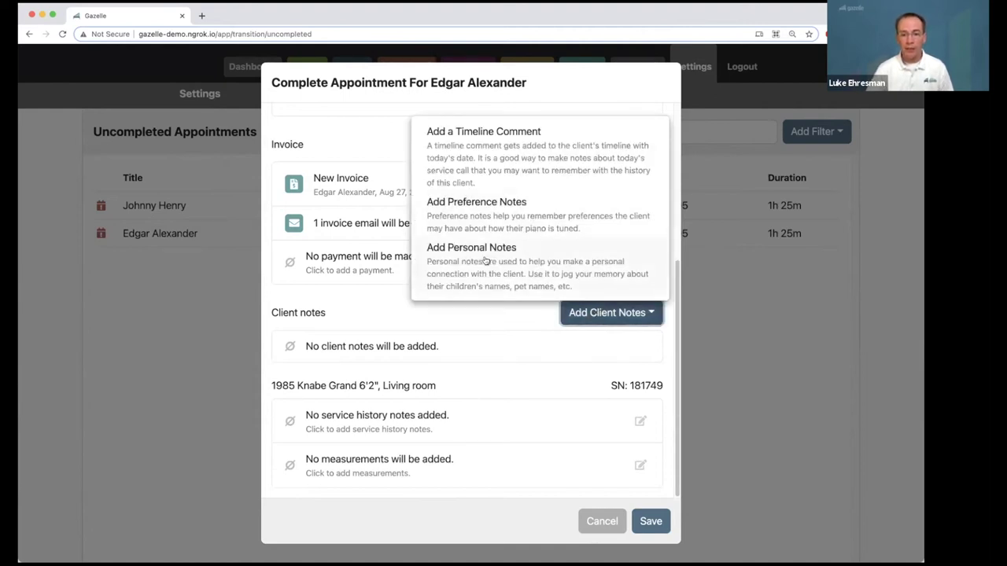
key(Escape)
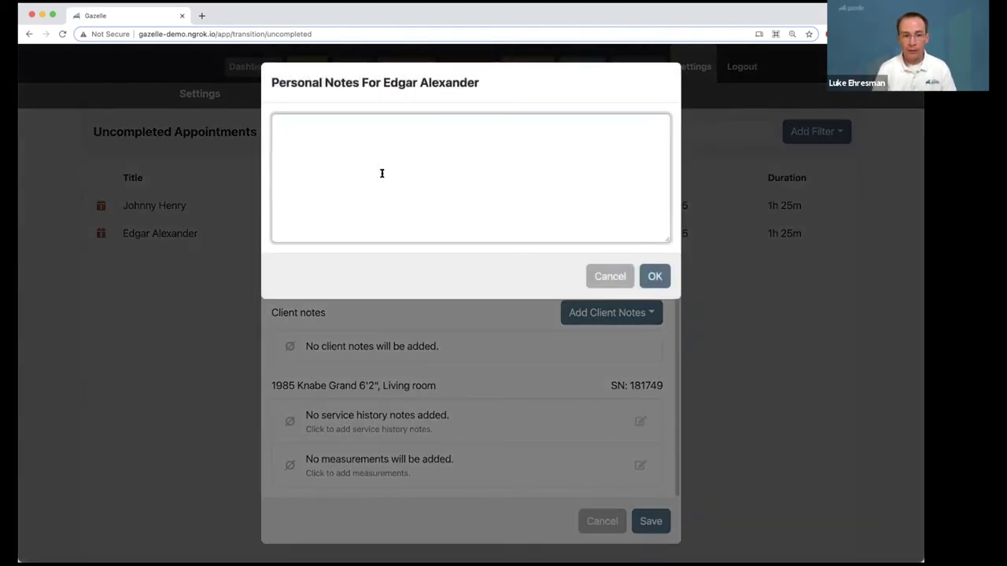
text(The dog's name is Fluffy)
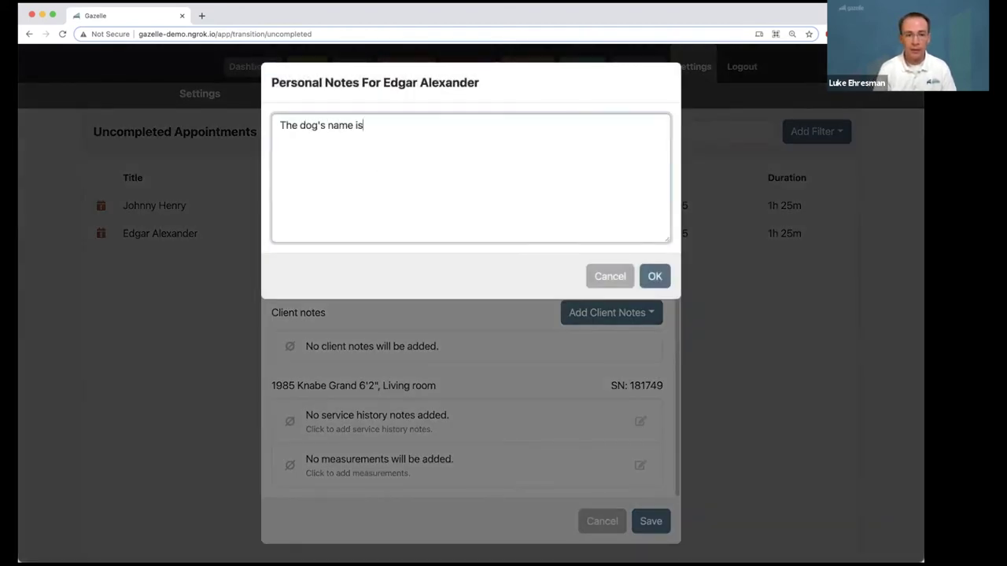
click(659, 277)
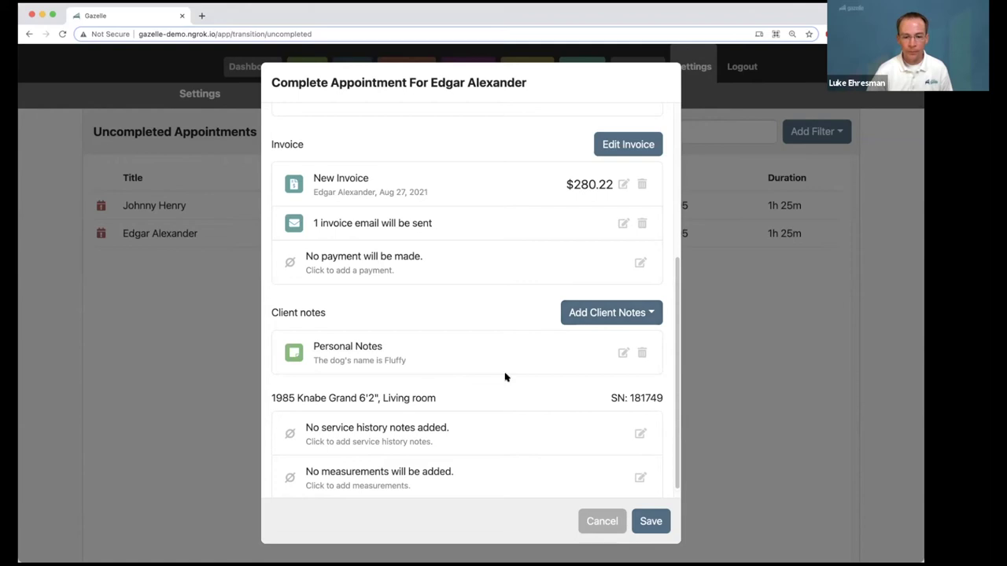
- Add the service history note "Ajlkajsido" to the 1985 Knabe Grand and review the new invoice's line items
scroll(510, 398, down, 1)
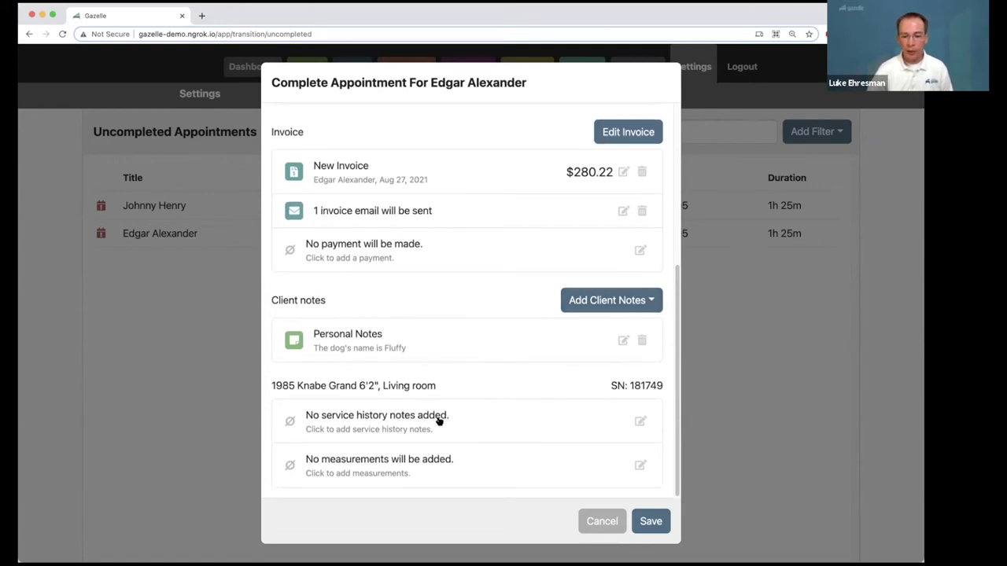
click(438, 421)
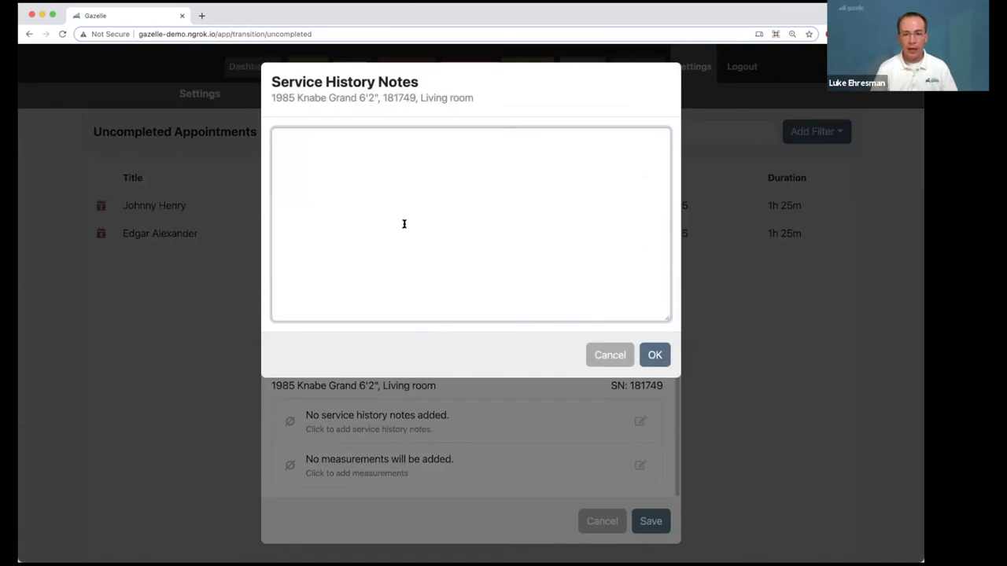
text(A)
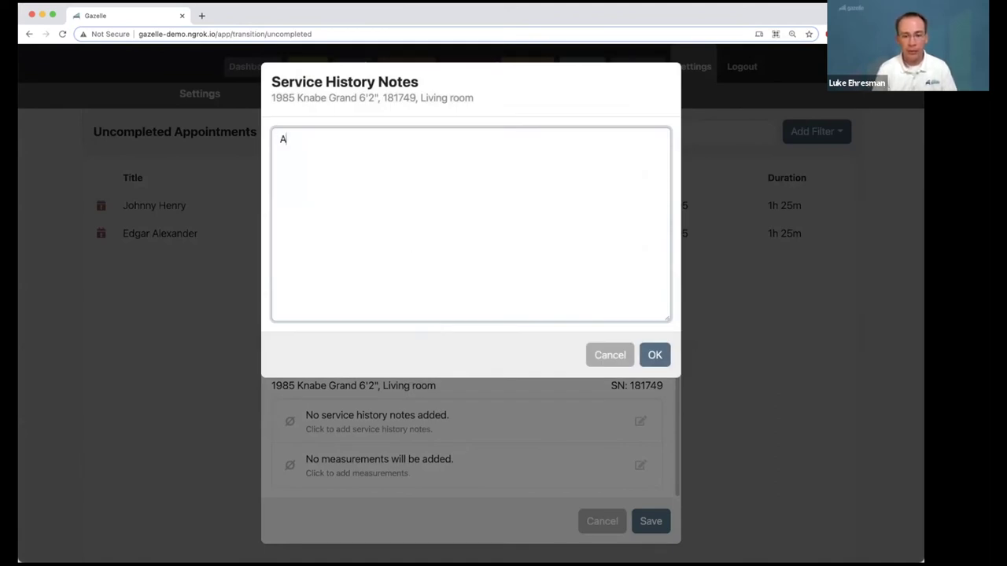
text(jlkajsido)
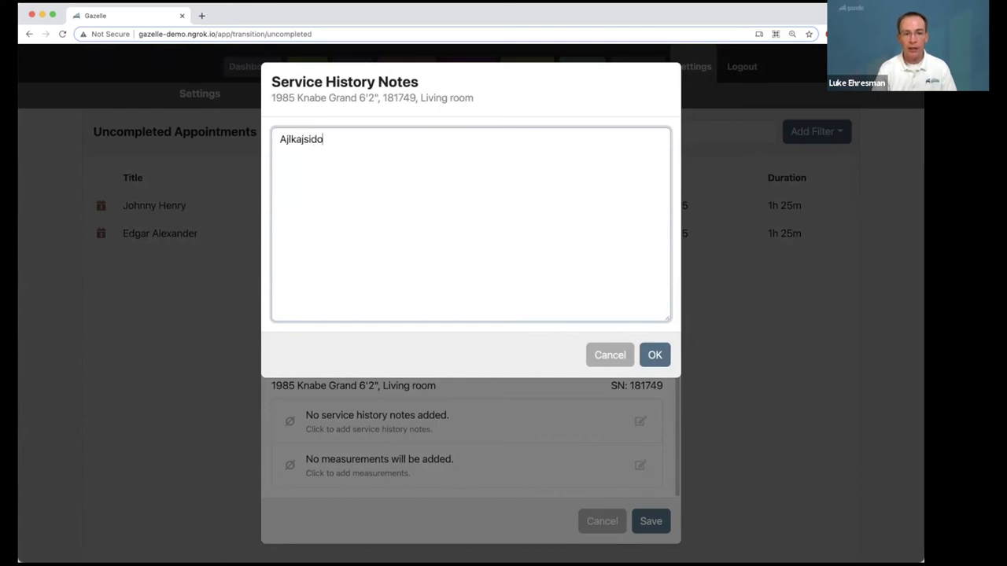
click(652, 357)
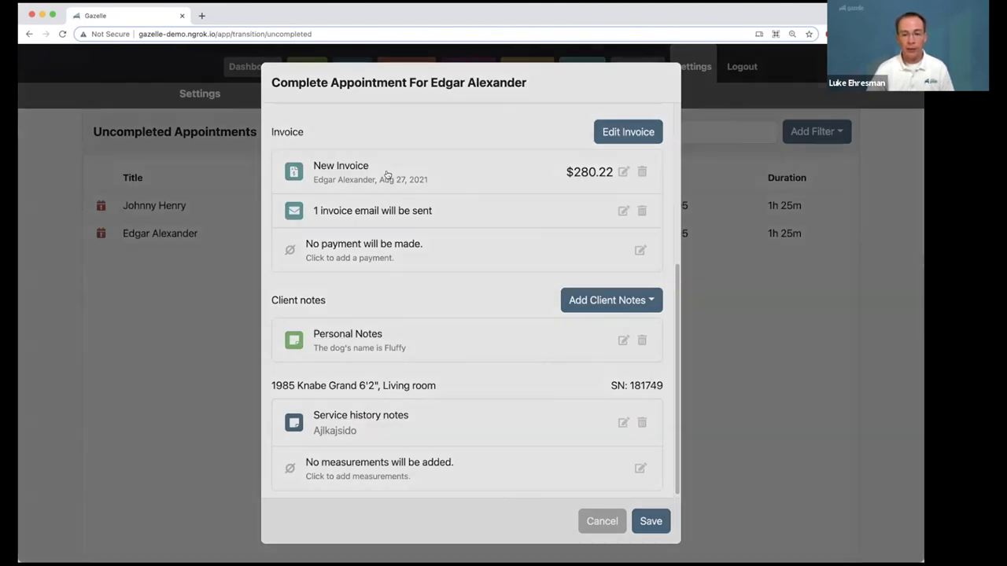
click(386, 174)
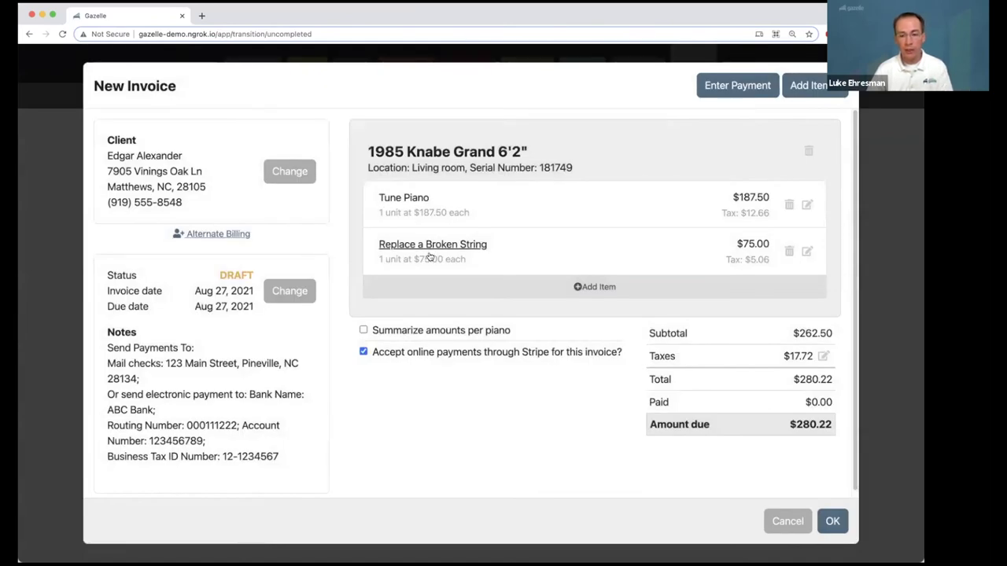
click(831, 521)
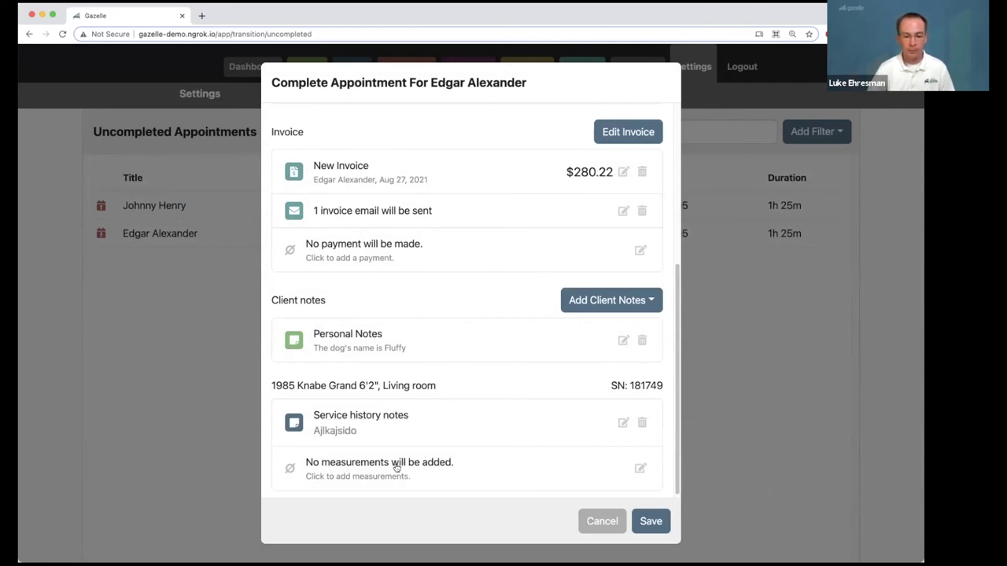
- Record a temperature of 75° and humidity of 65% for the 1985 Knabe Grand, and save the appointment completion
click(462, 447)
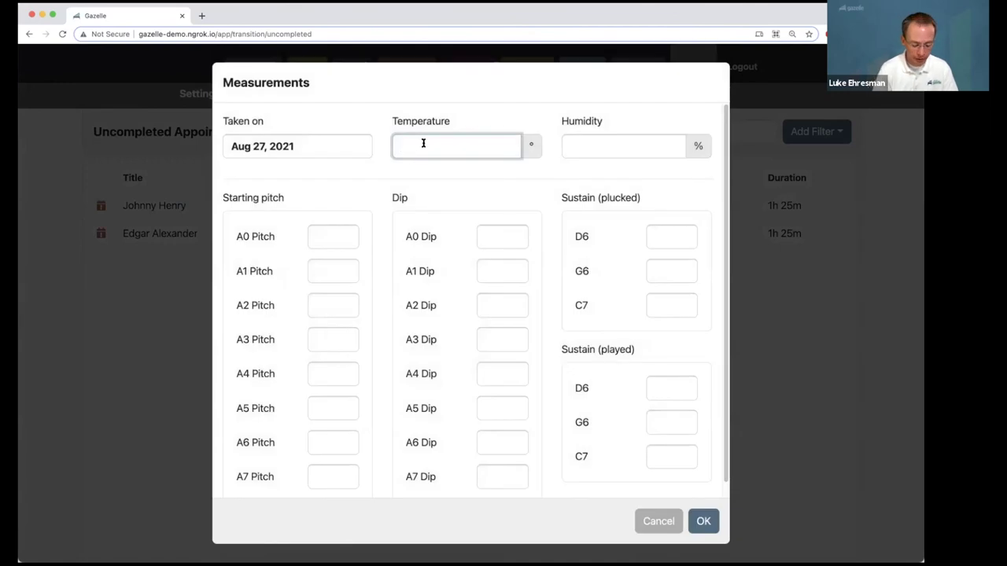
text(75)
click(607, 149)
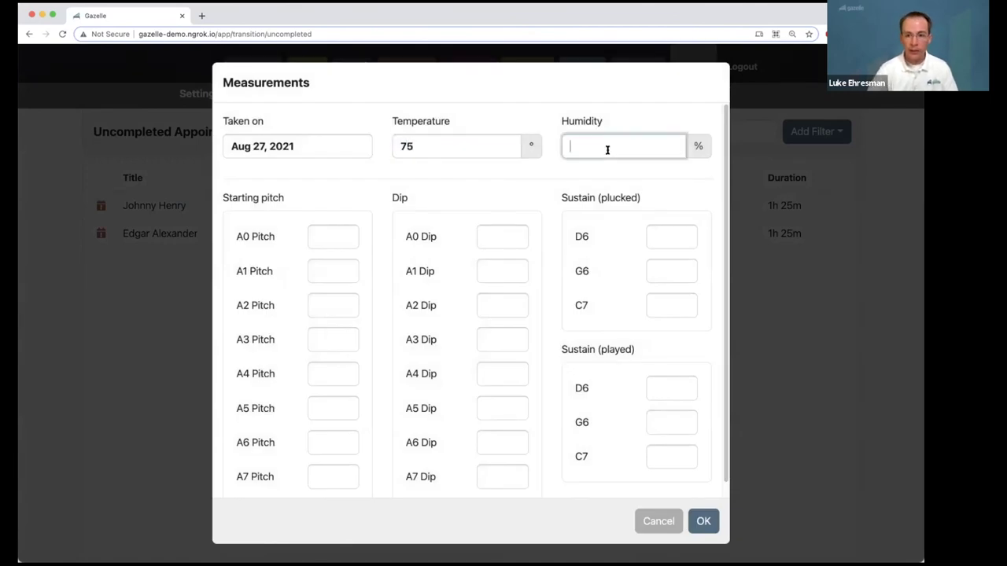
text(65)
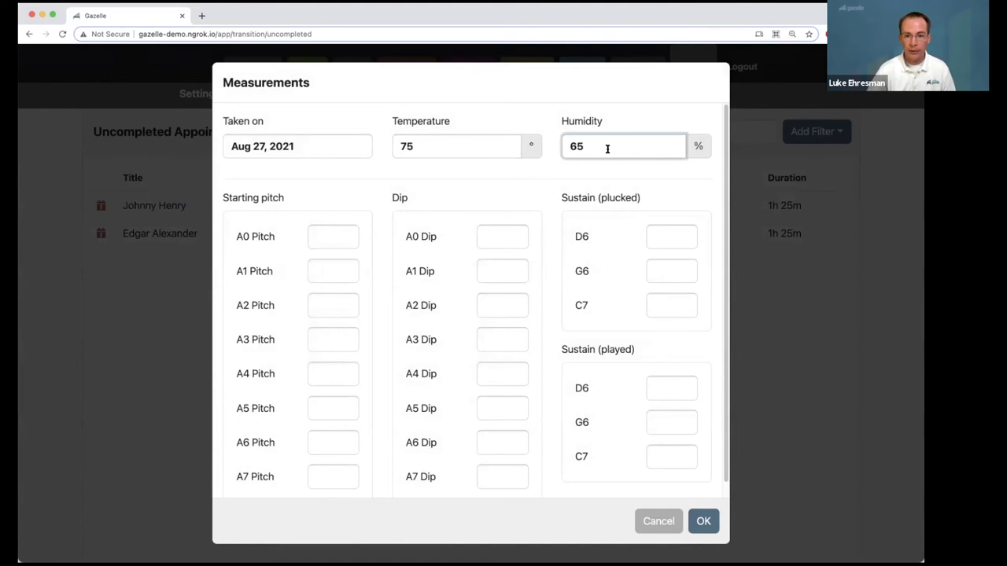
click(693, 509)
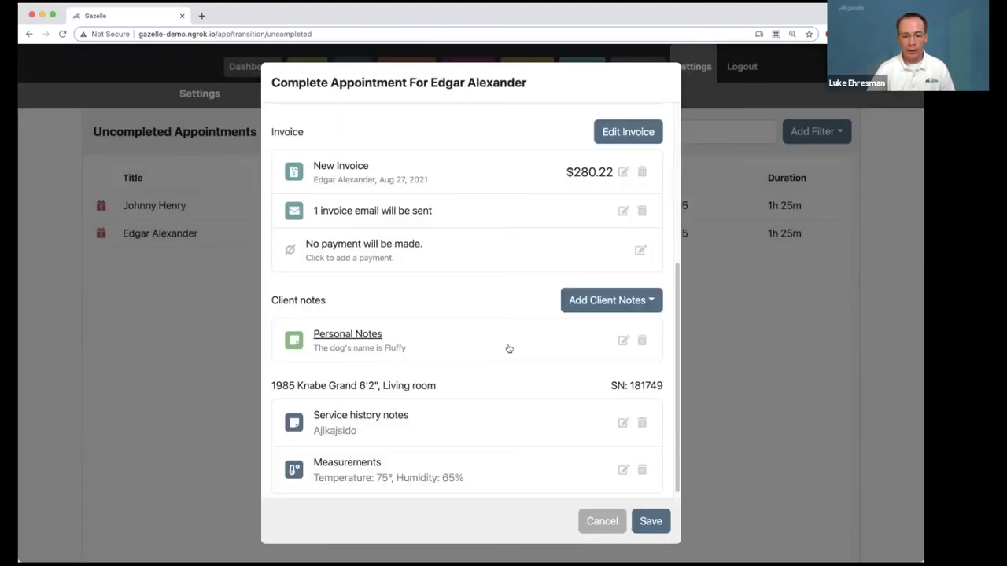
click(651, 522)
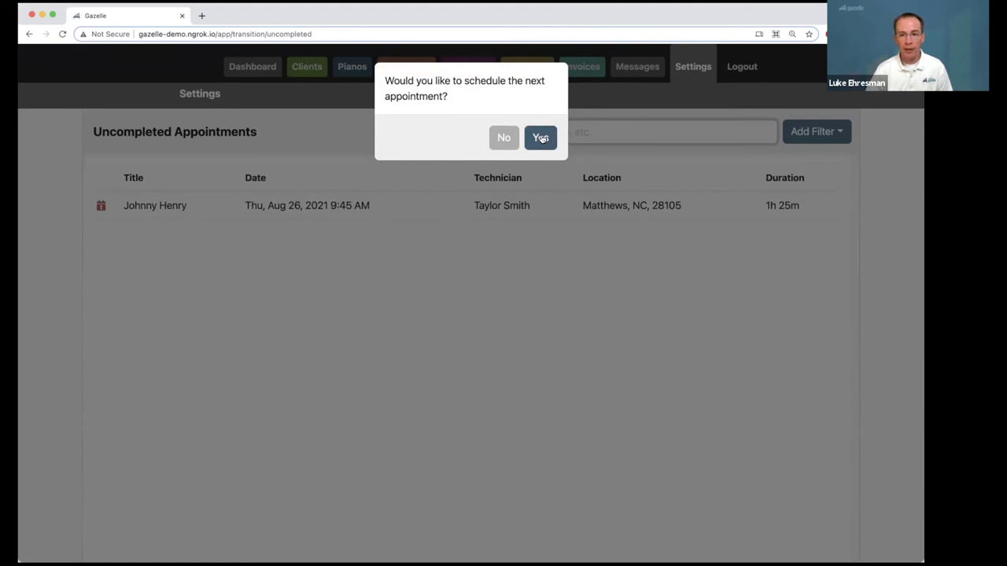
- Schedule the client's next appointment by searching all calendars 6 months from now, and save the Feb 28, 2022, 9:40 AM suggestion
click(541, 139)
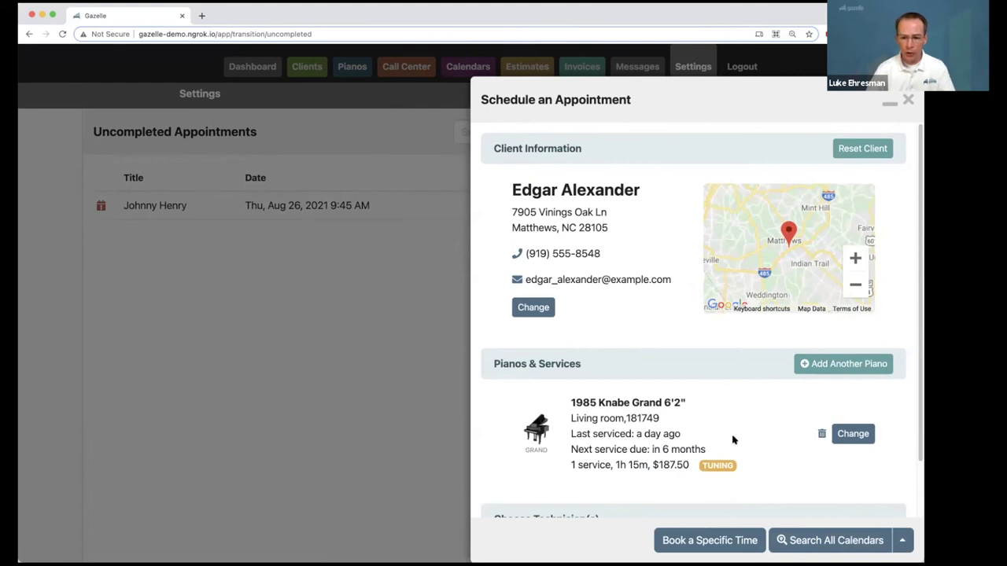
scroll(648, 458, down, 2)
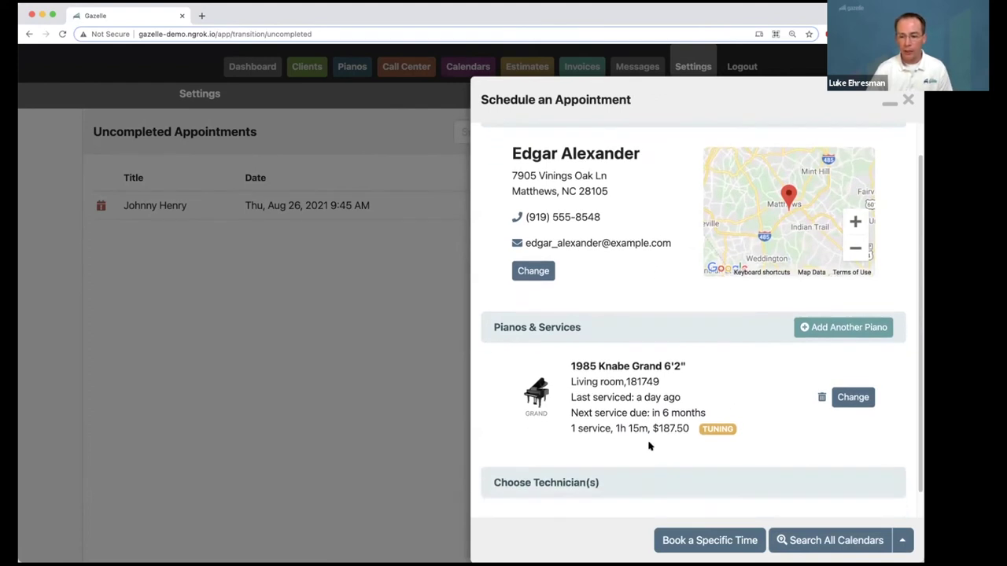
scroll(649, 445, down, 1)
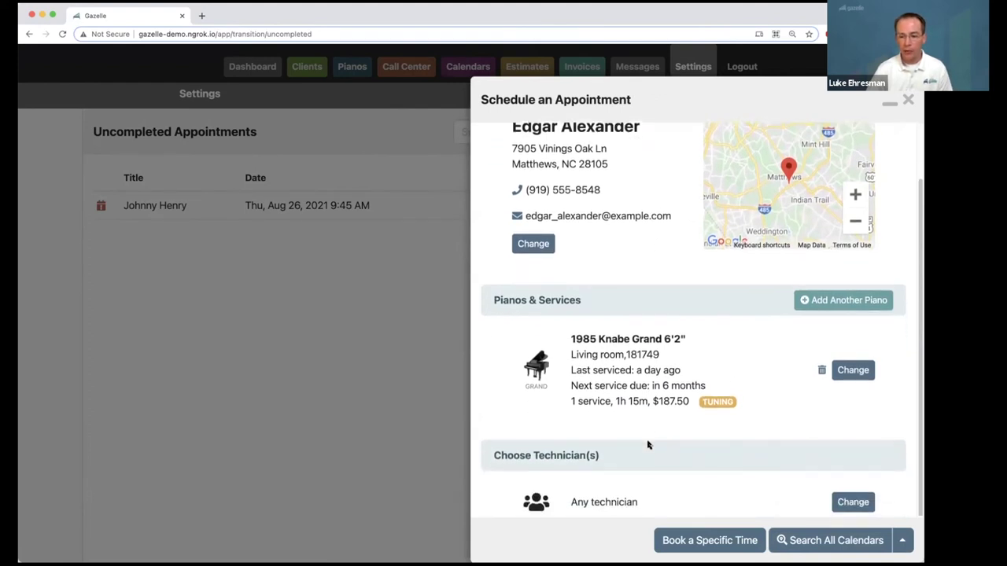
click(904, 541)
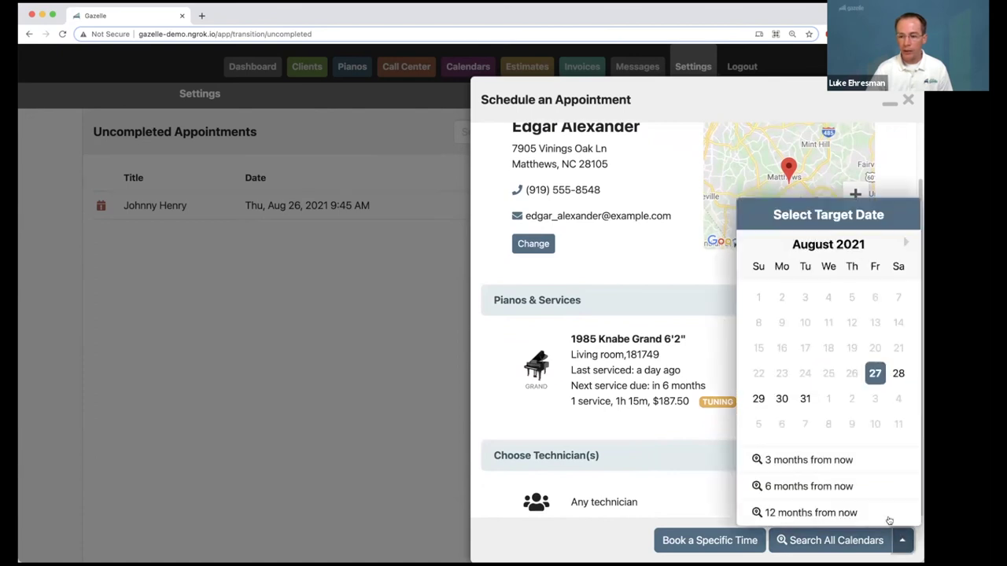
click(782, 486)
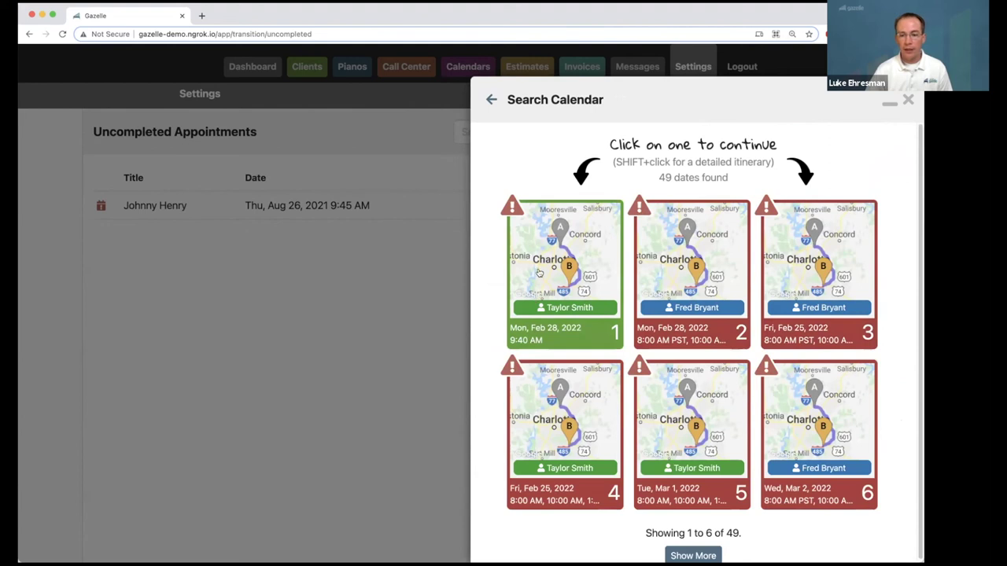
click(540, 272)
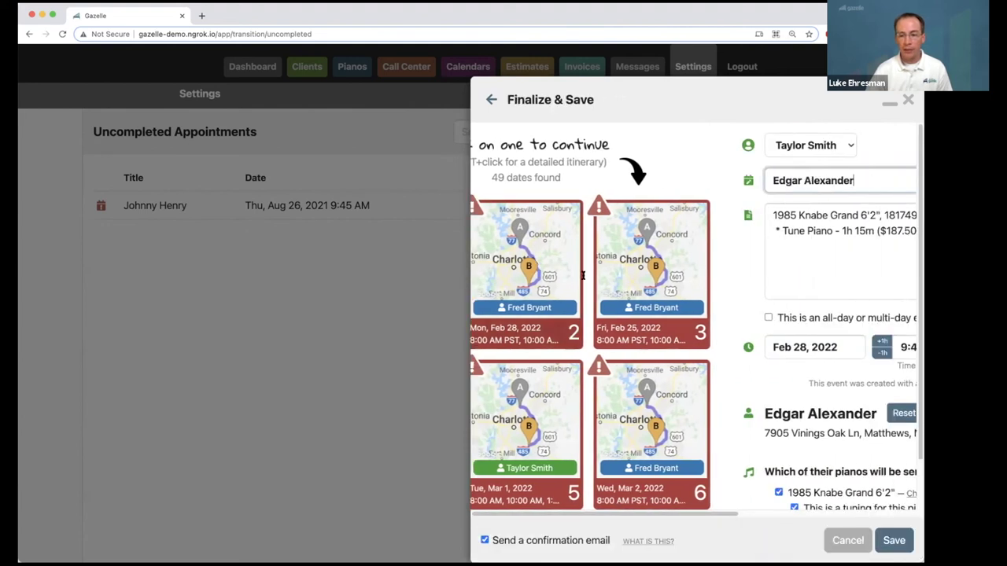
click(890, 539)
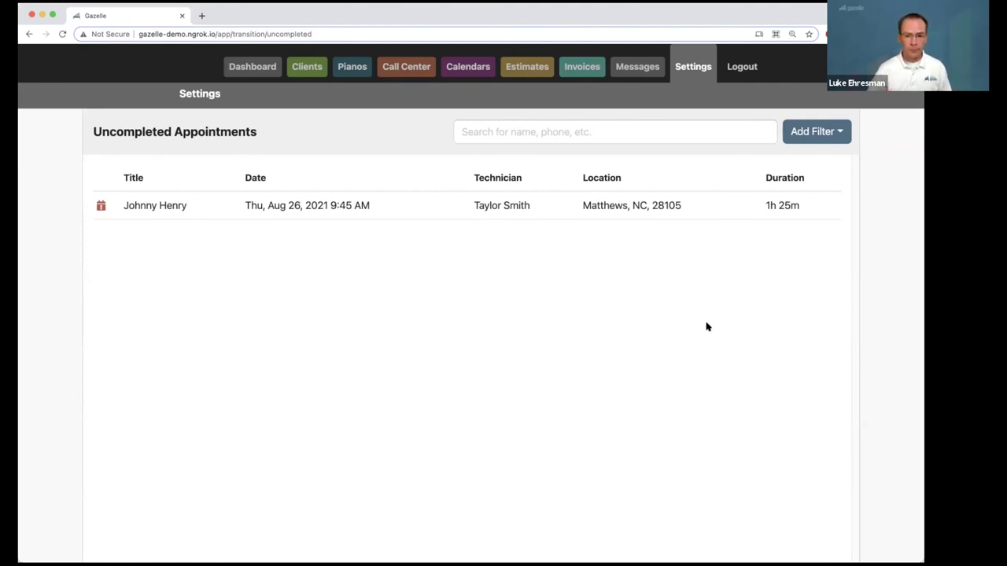
- Complete the remaining Aug 26, 2021, 9:45 AM appointment with the result Completed, without scheduling a next appointment
click(481, 207)
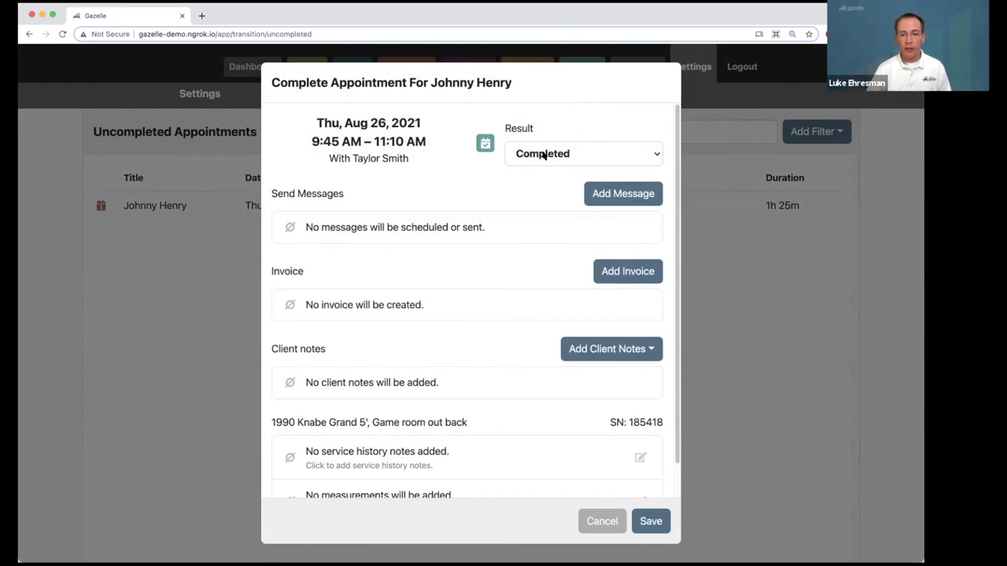
click(651, 522)
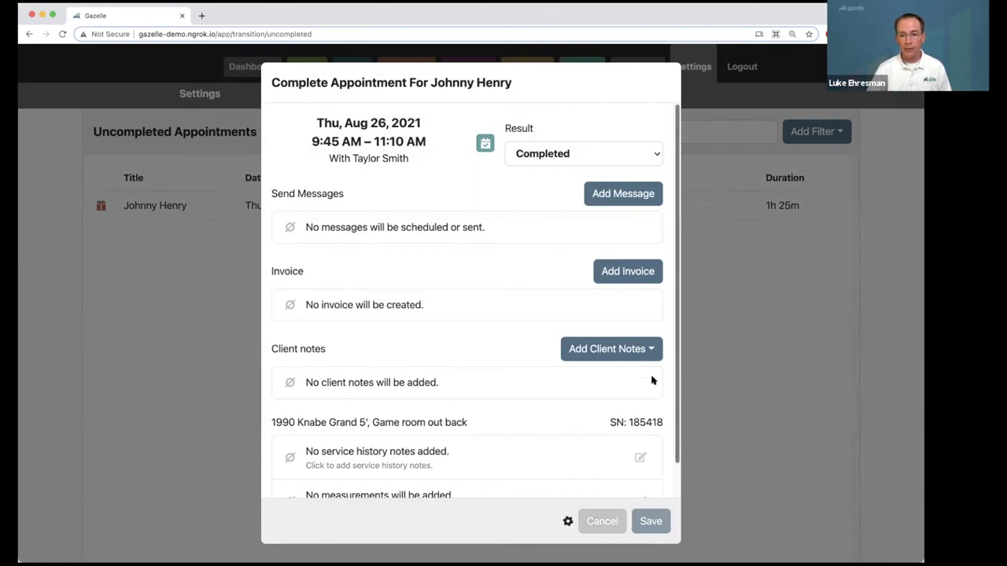
click(490, 138)
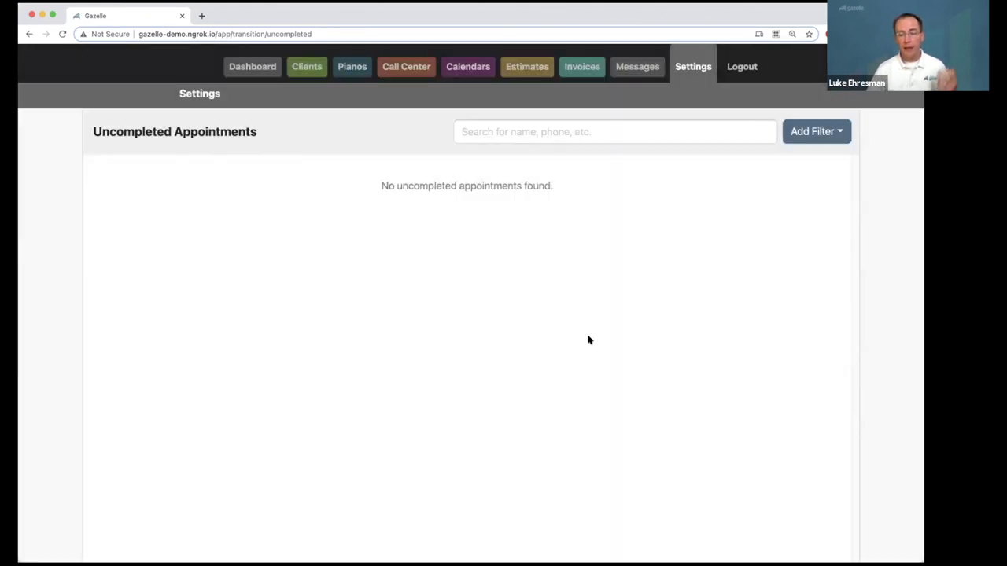